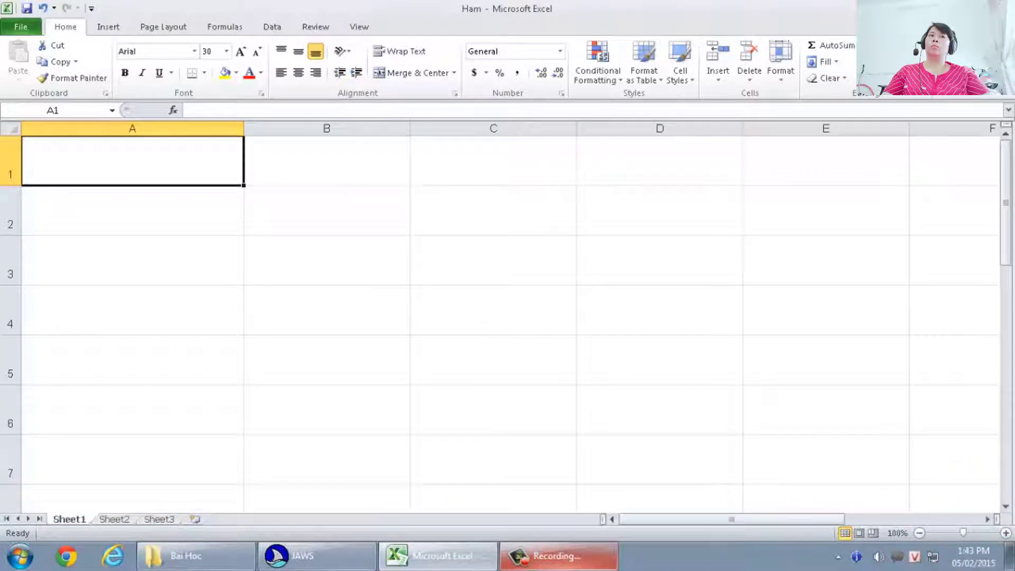
# Step: Enter 25 in cell A1, check its contents, and select B1
pyautogui.write('2')
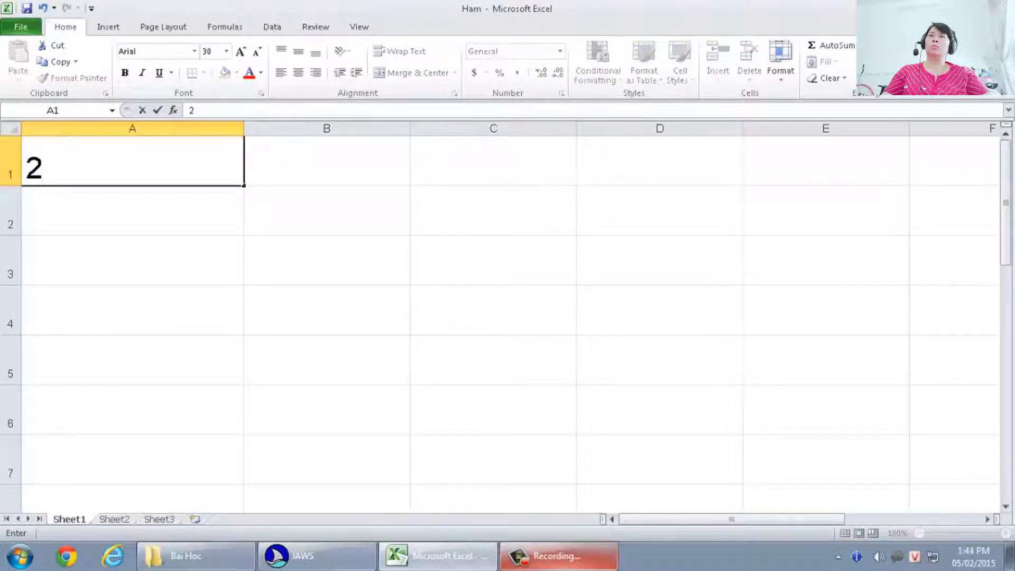
pyautogui.write('5')
pyautogui.press('Return')
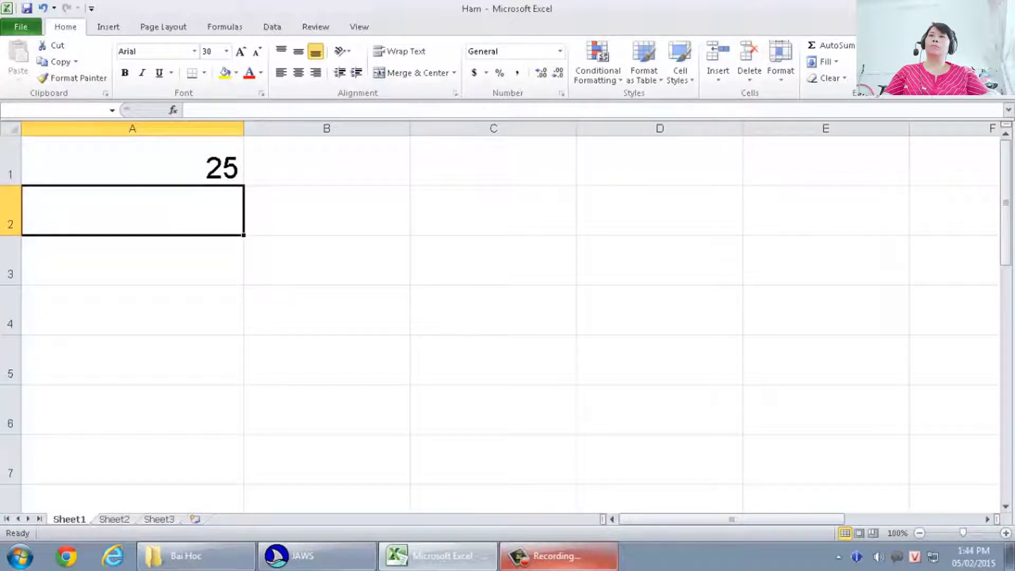
pyautogui.click(132, 162)
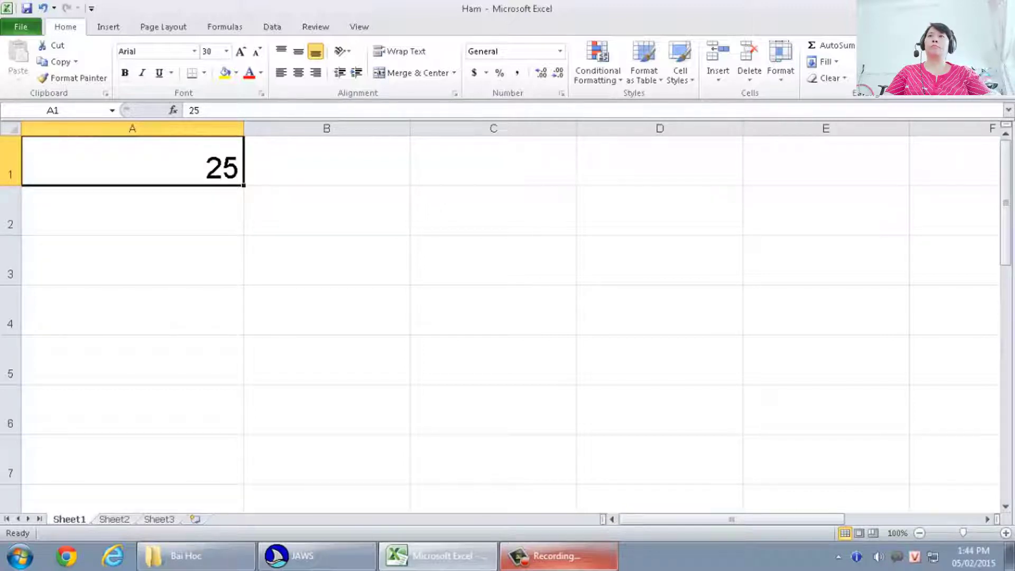
pyautogui.click(326, 161)
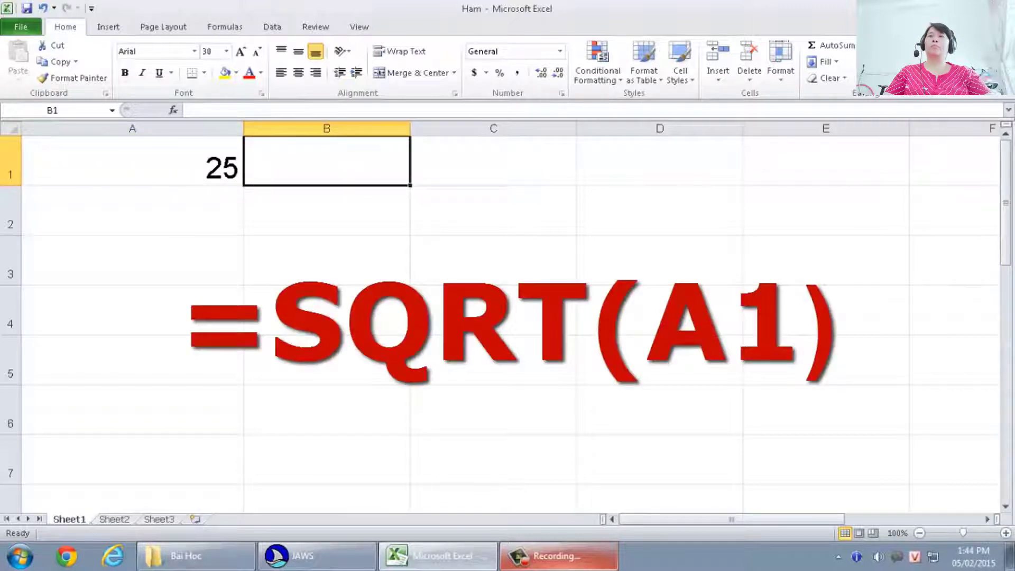
# Step: Put the formula =SQRT(A1) in B1 so it returns 5
pyautogui.write('=')
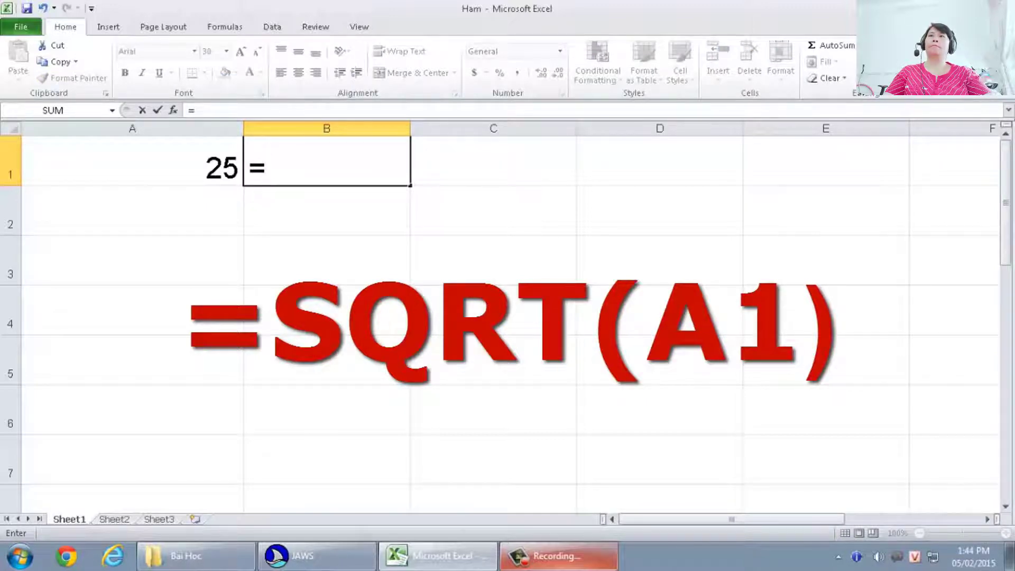
pyautogui.write('s')
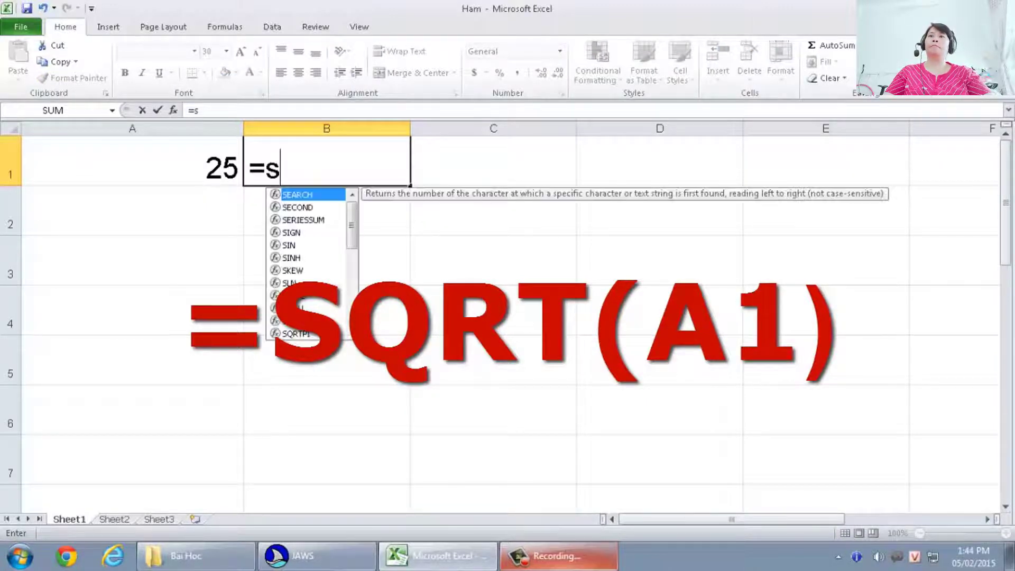
pyautogui.write('qr')
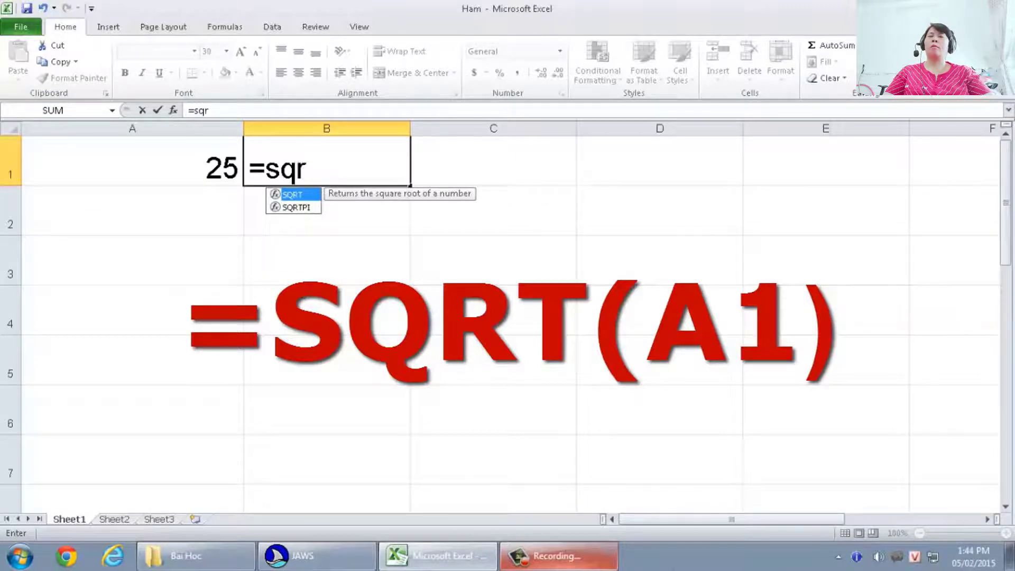
pyautogui.write('t')
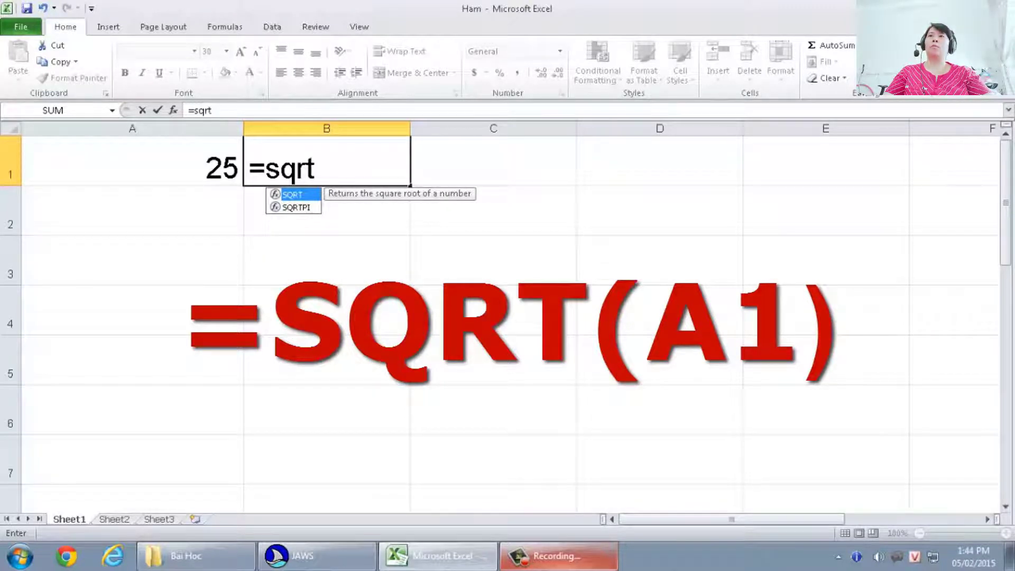
pyautogui.write('(')
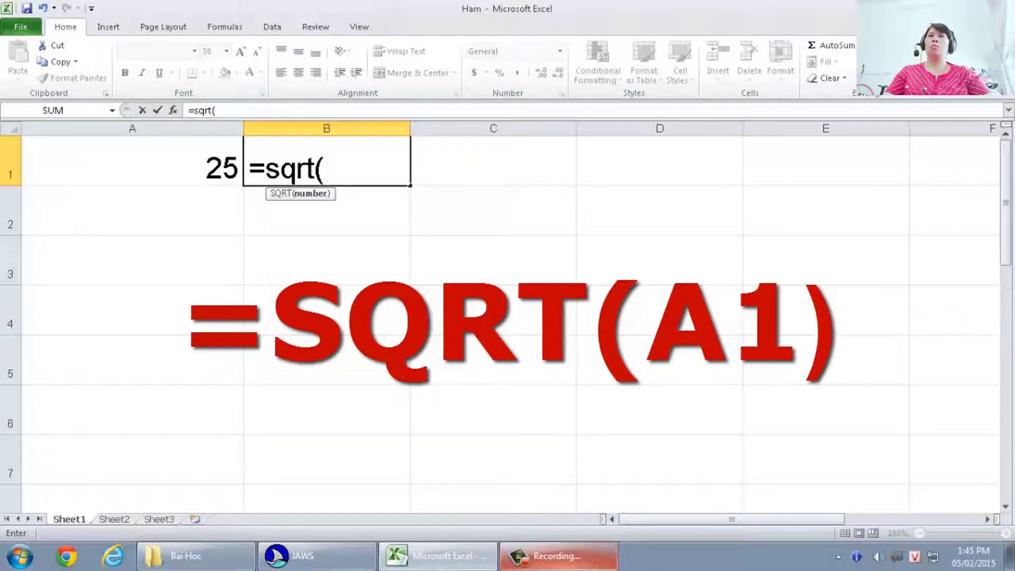
pyautogui.write('a1')
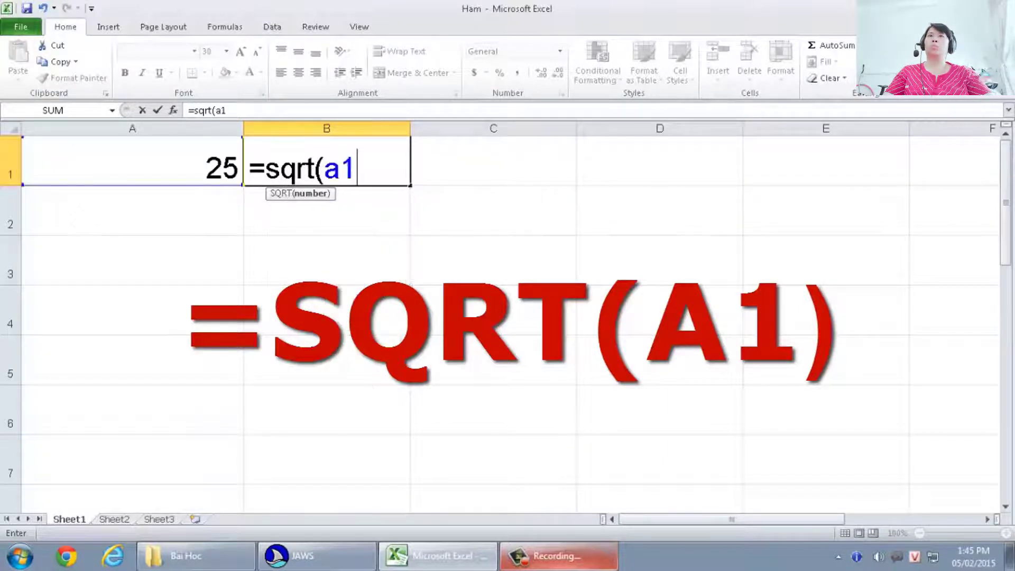
pyautogui.write(')')
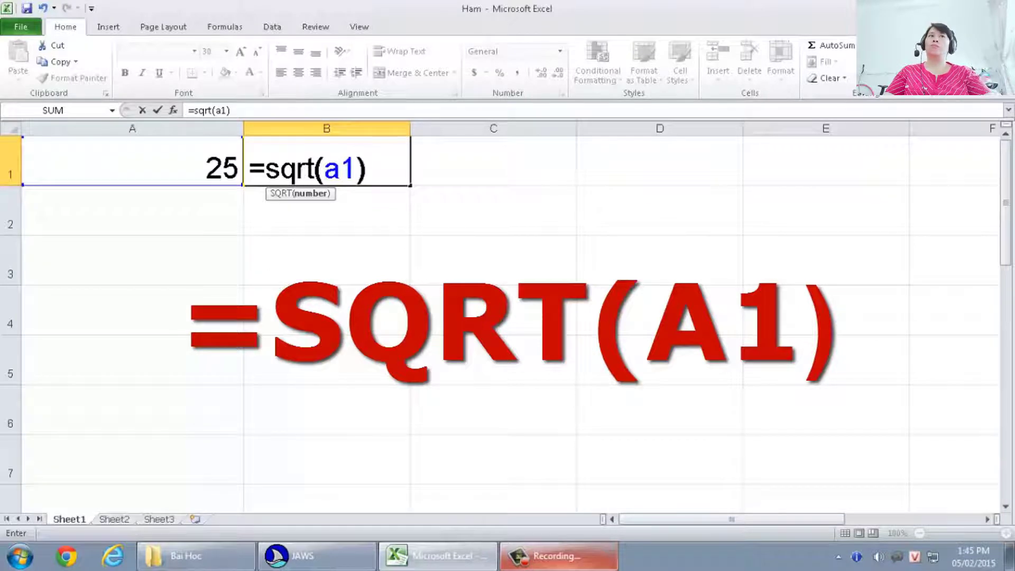
pyautogui.press('Return')
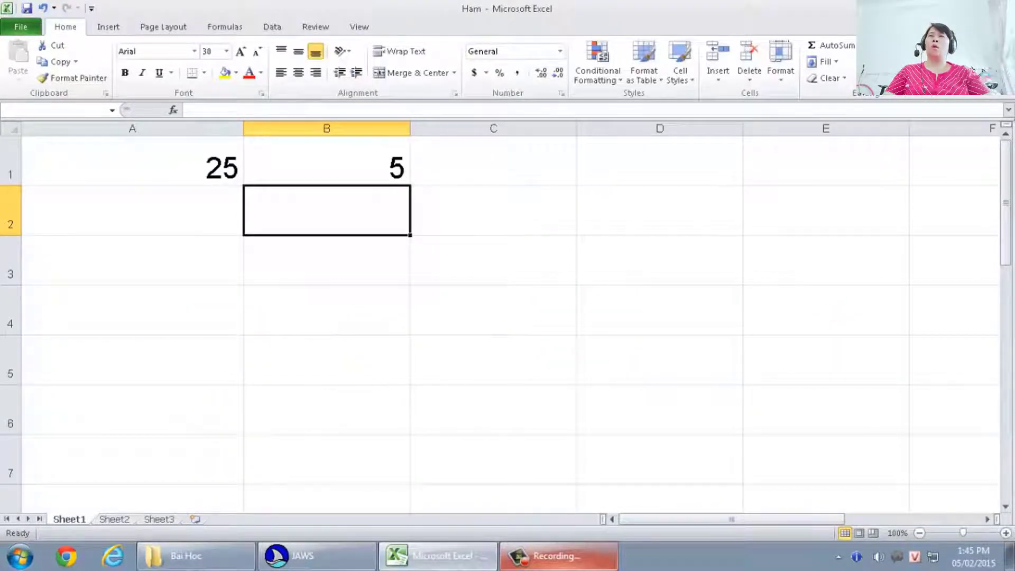
pyautogui.click(327, 161)
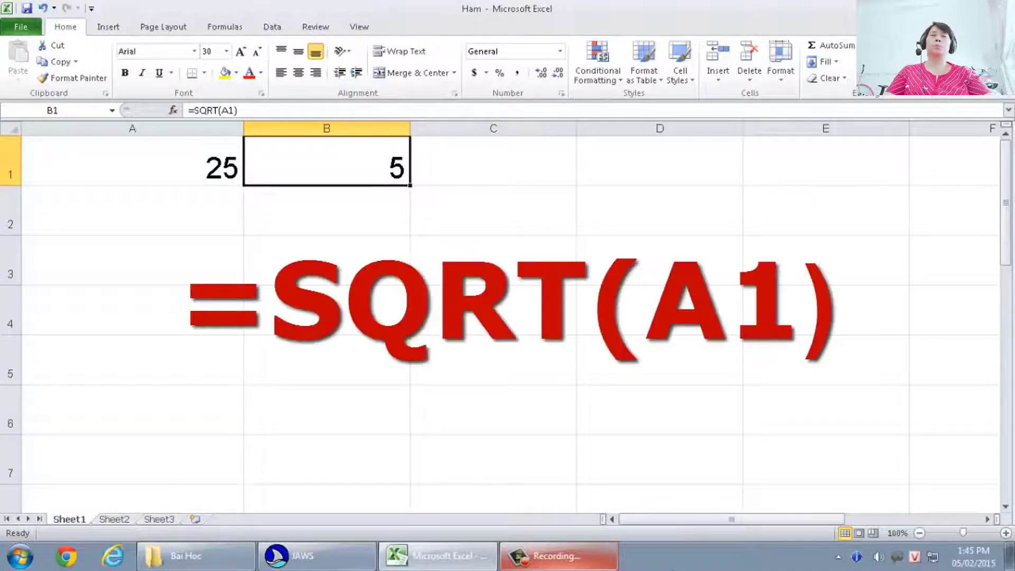
pyautogui.write('=')
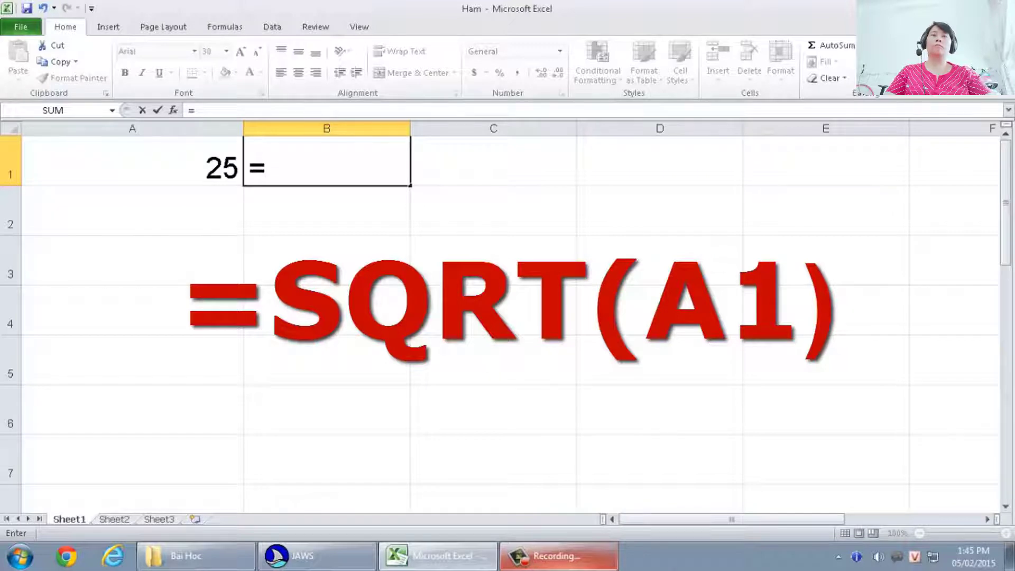
pyautogui.write('s')
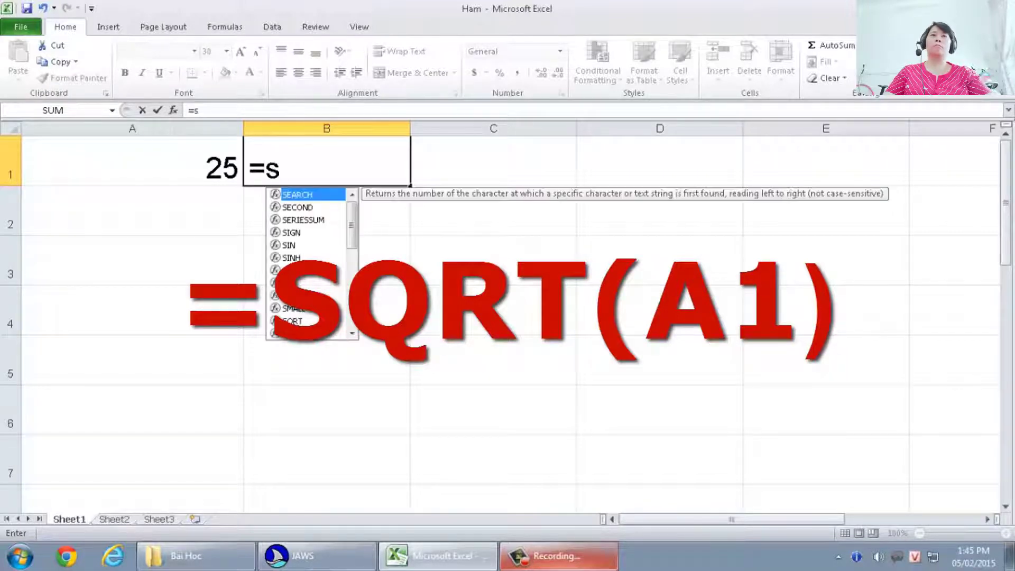
pyautogui.write('q')
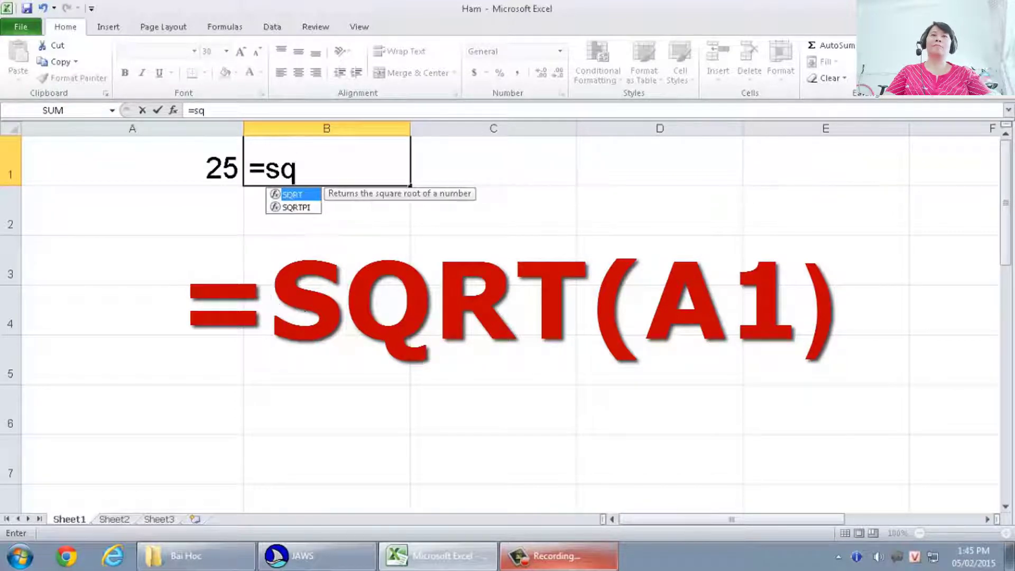
pyautogui.write('rt')
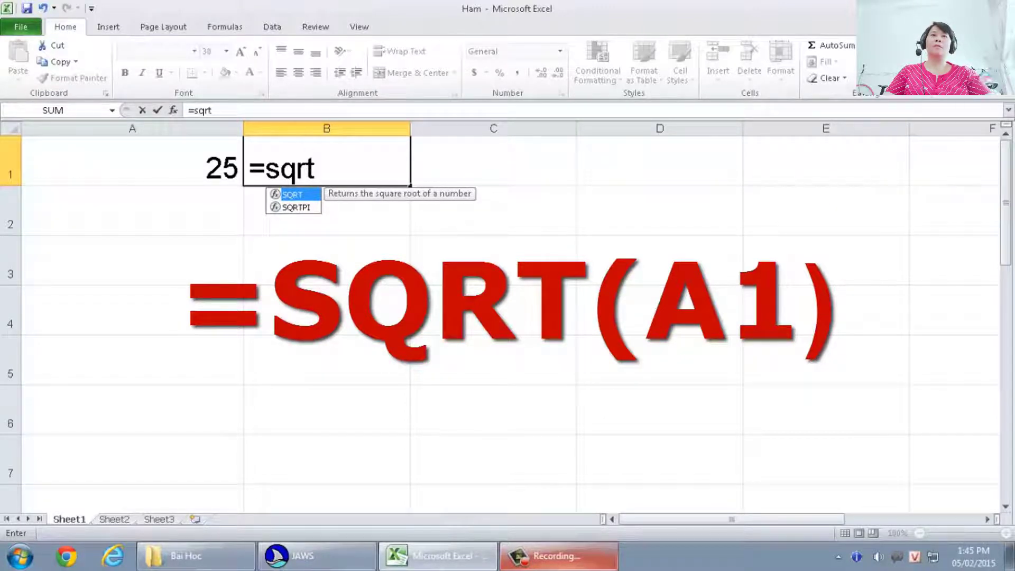
pyautogui.write('(')
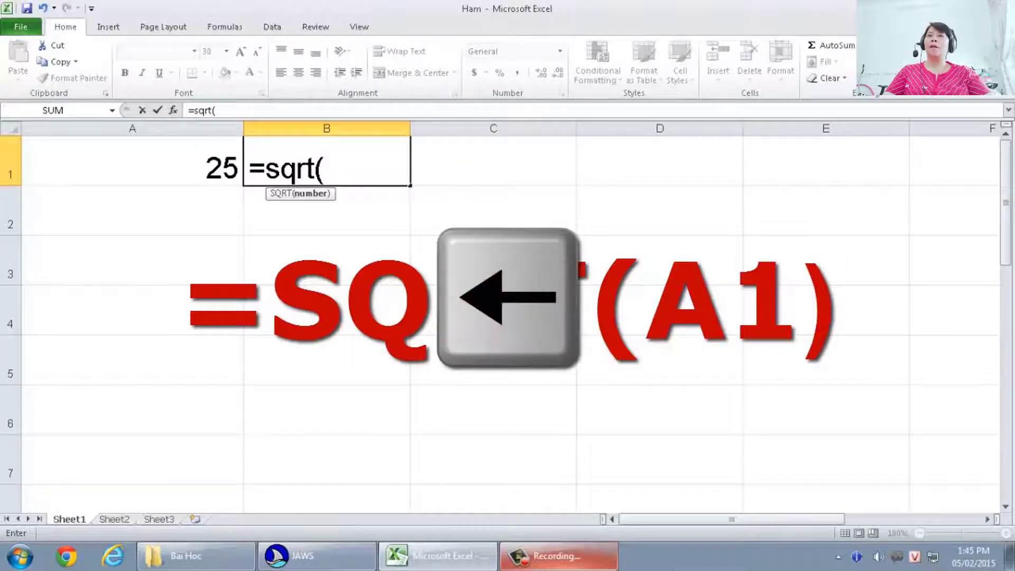
pyautogui.press('Left')
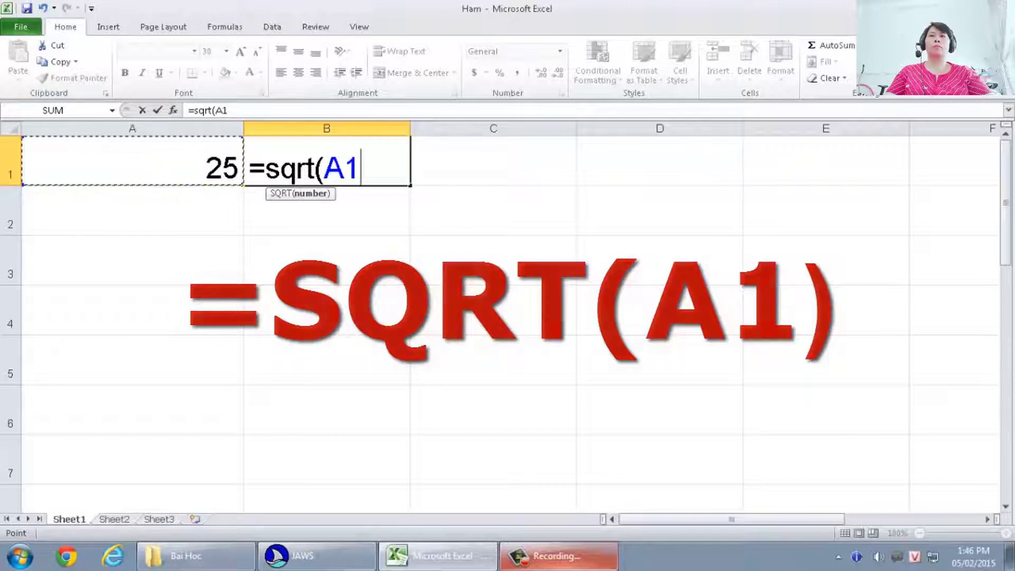
pyautogui.press('Return')
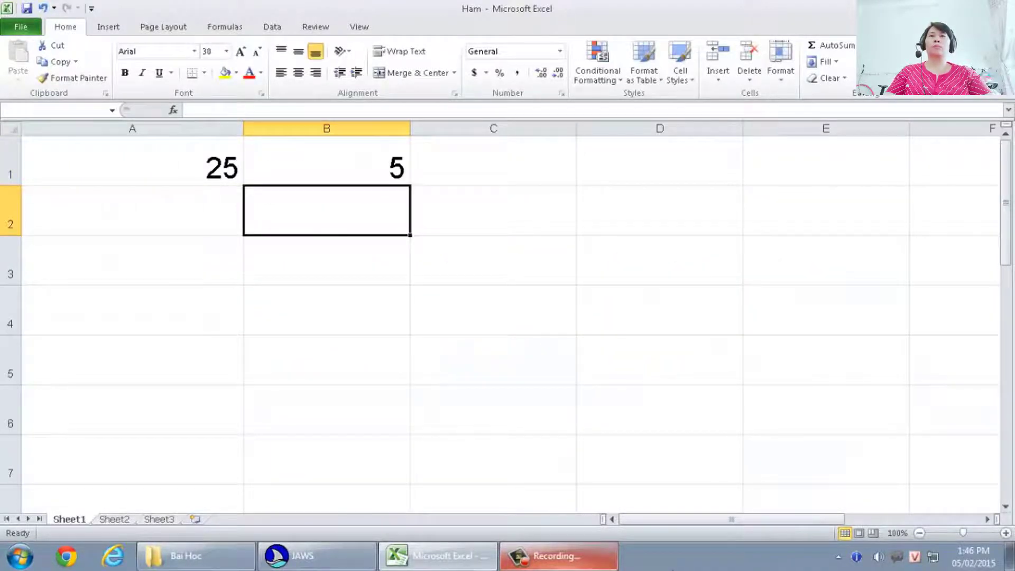
# Step: Replace B1's formula with =SQRT(25), which still returns 5
pyautogui.click(326, 161)
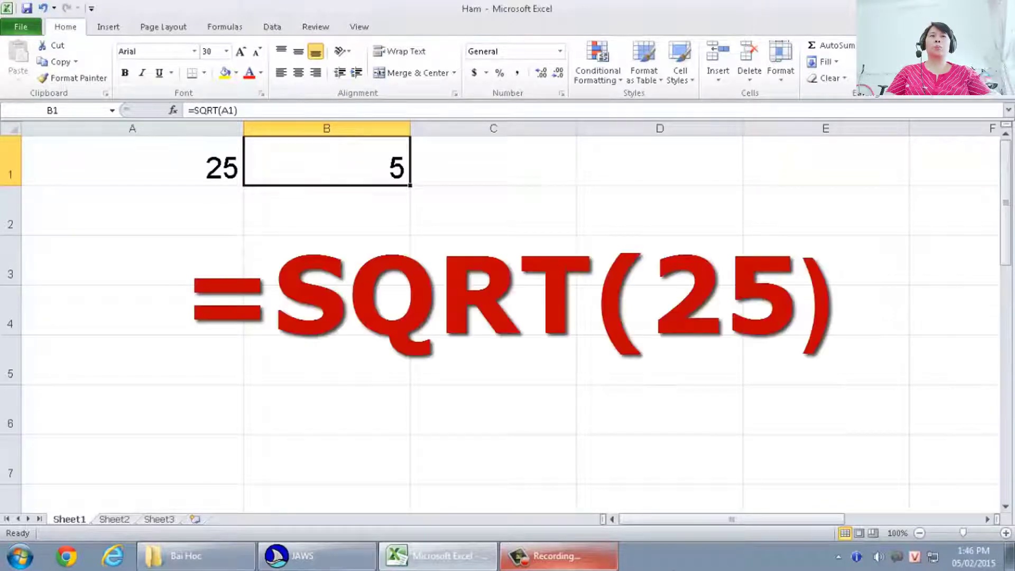
pyautogui.write('=')
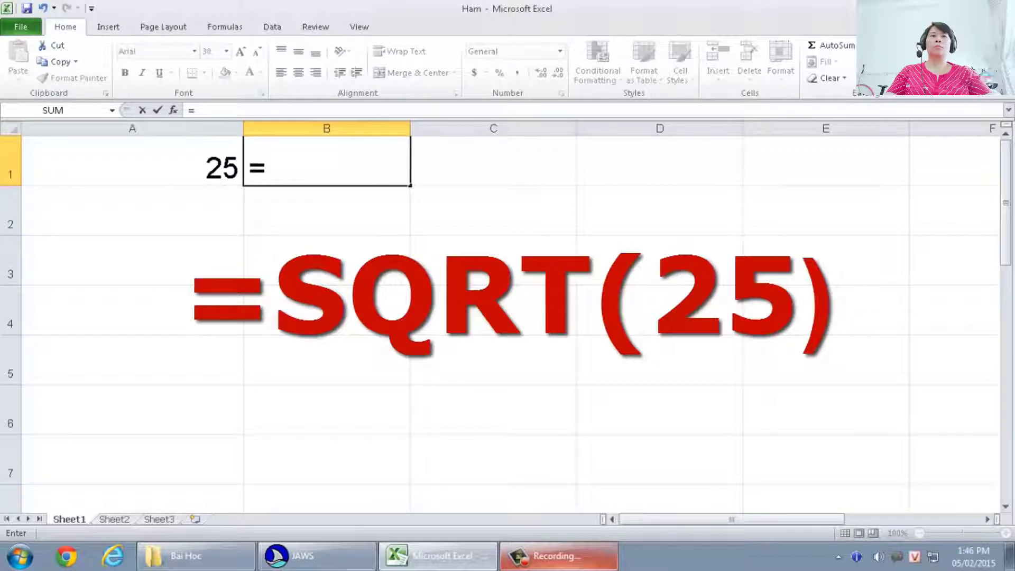
pyautogui.write('s')
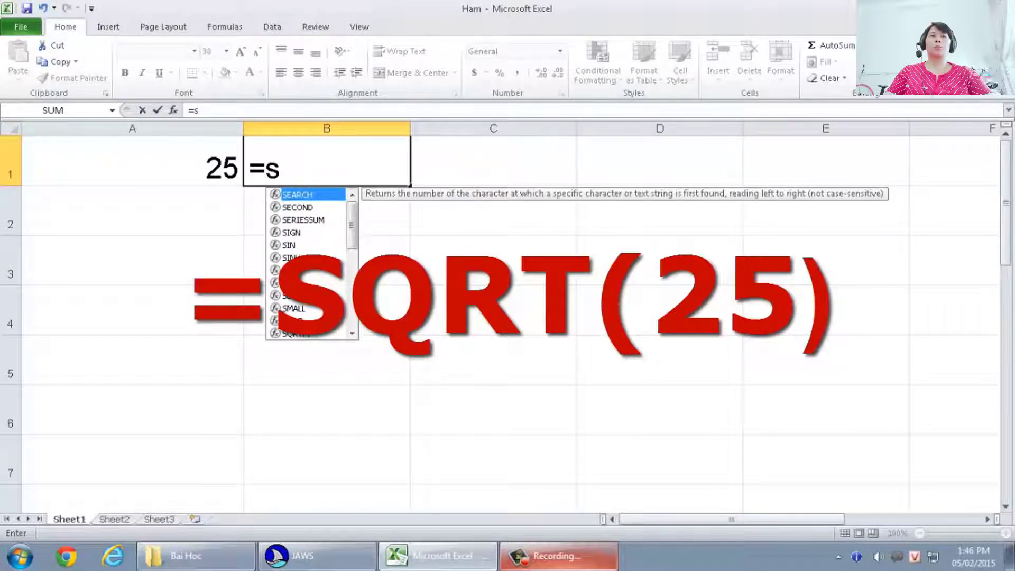
pyautogui.write('qr')
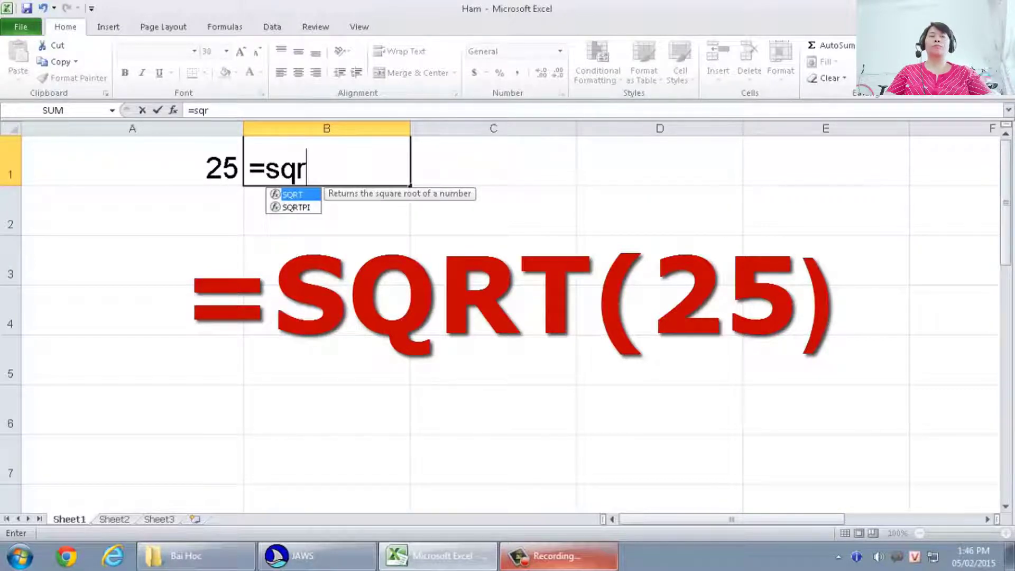
pyautogui.write('t')
pyautogui.write('(')
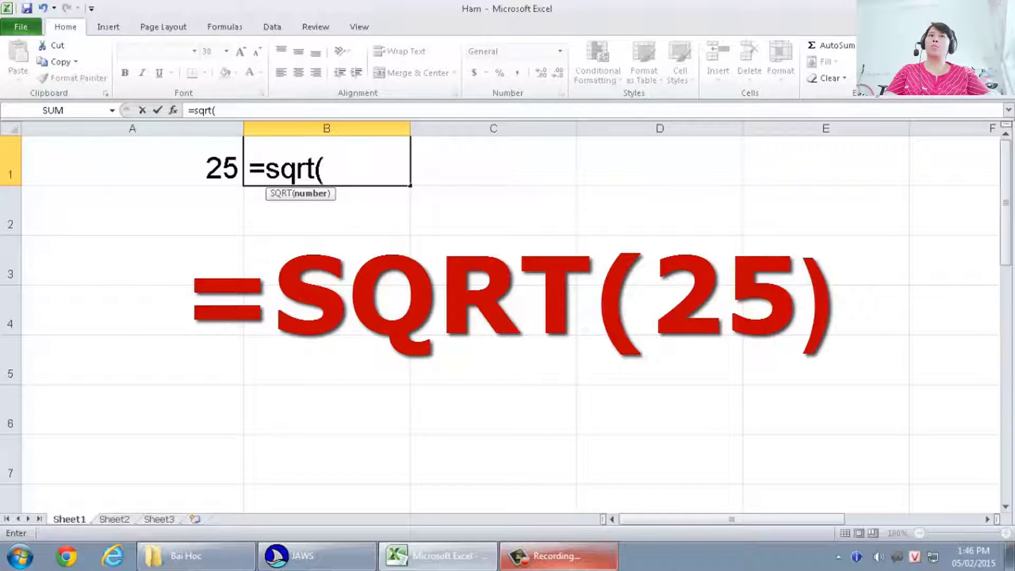
pyautogui.write('25')
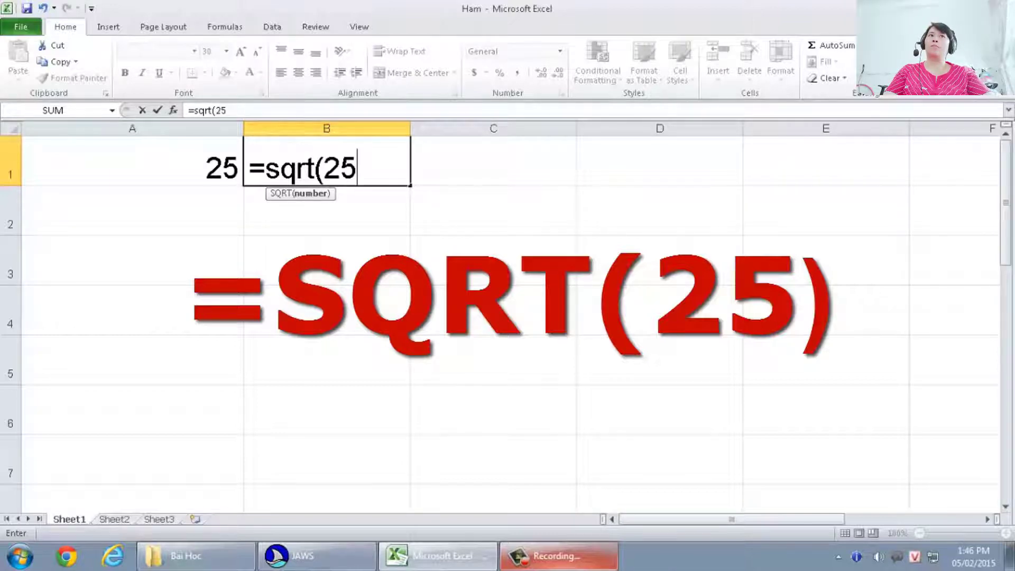
pyautogui.write(')')
pyautogui.press('Return')
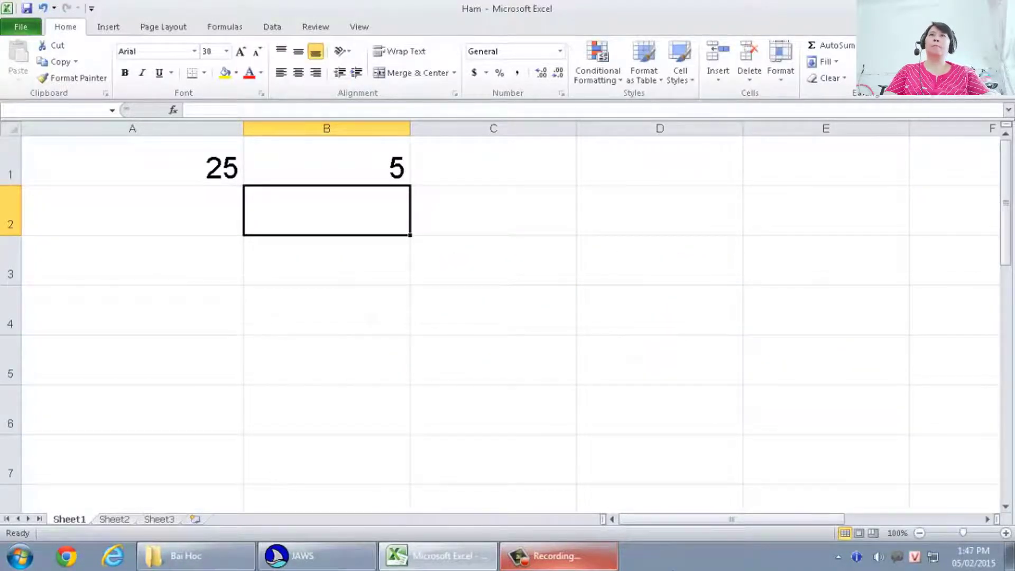
# Step: Move the selection back up to start clearing the 25 and 5
pyautogui.press('Up')
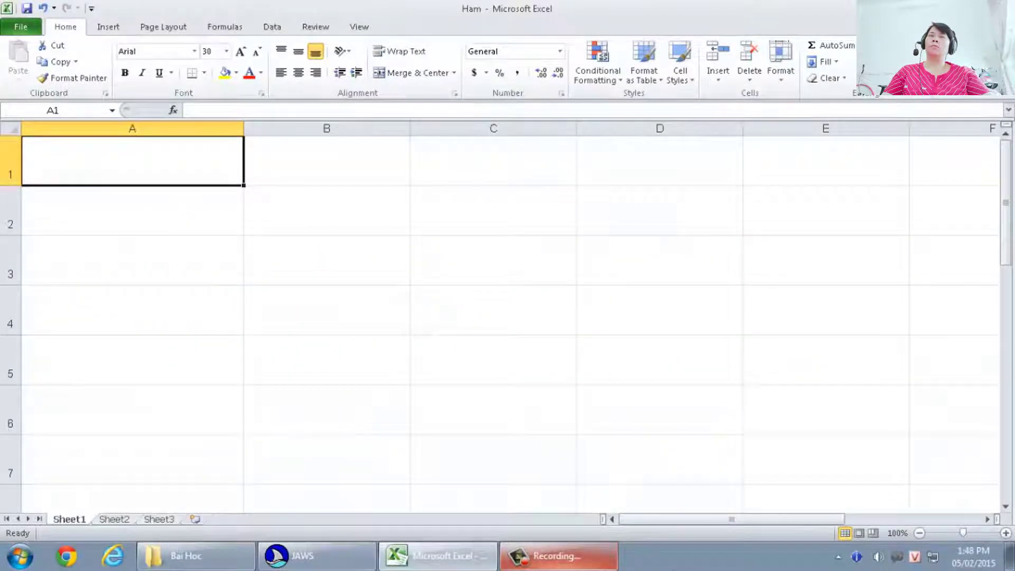
# Step: Enter =AND(5>4;2<6;8<9) in A1, showing TRUE, and reselect A1 to view it
pyautogui.write('=')
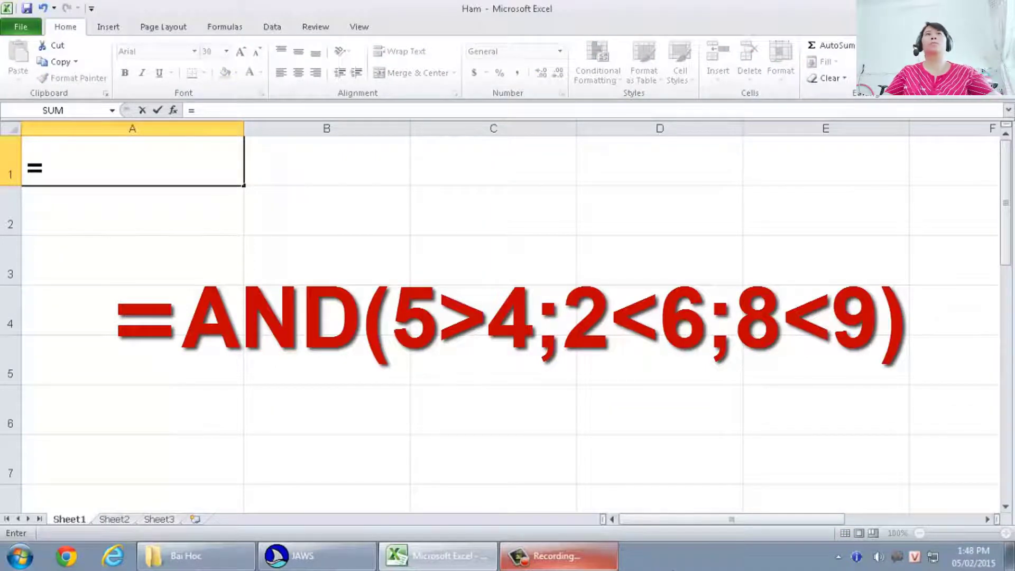
pyautogui.write('a')
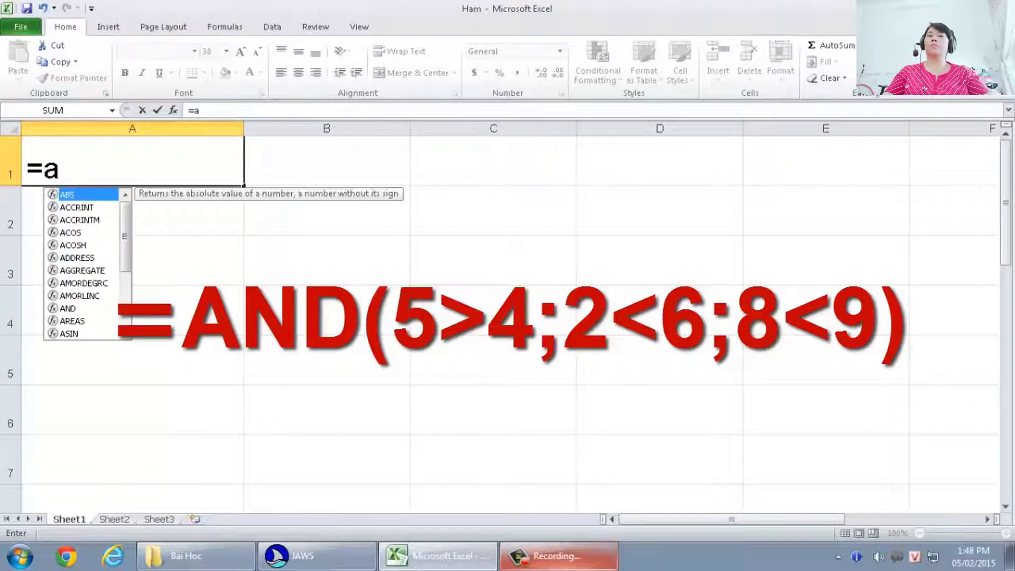
pyautogui.write('n')
pyautogui.write('d')
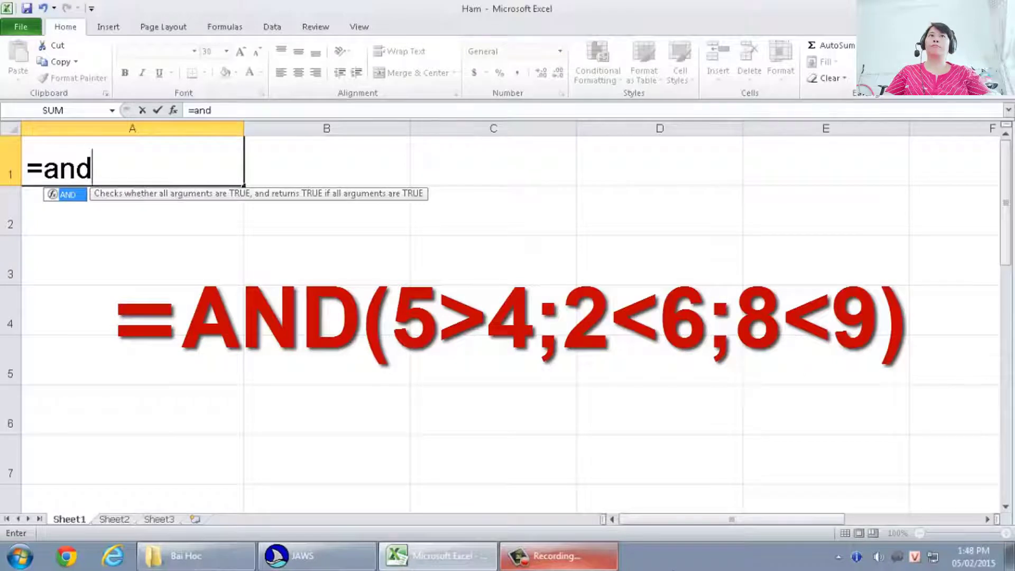
pyautogui.write('(')
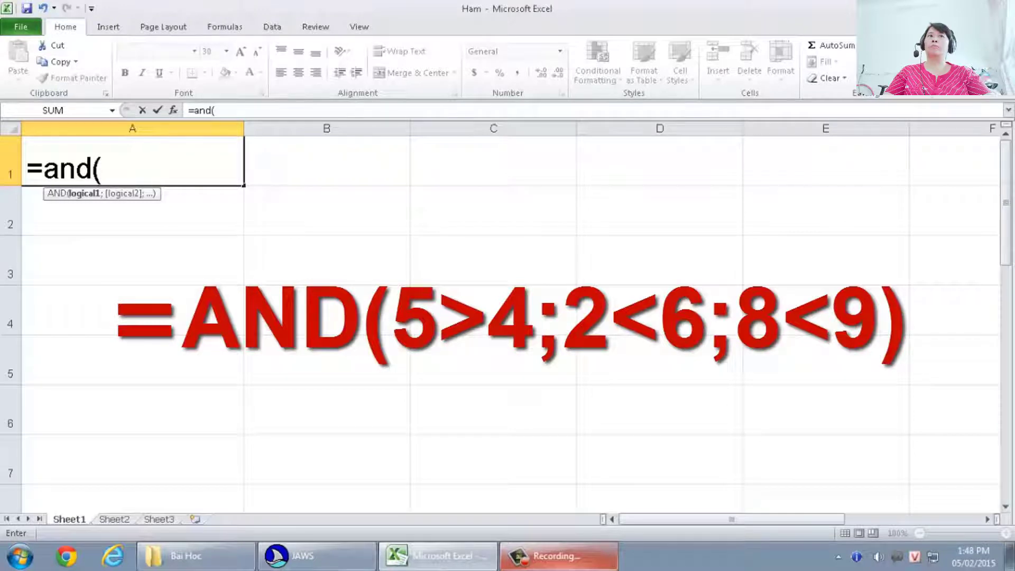
pyautogui.write('5>')
pyautogui.write('4')
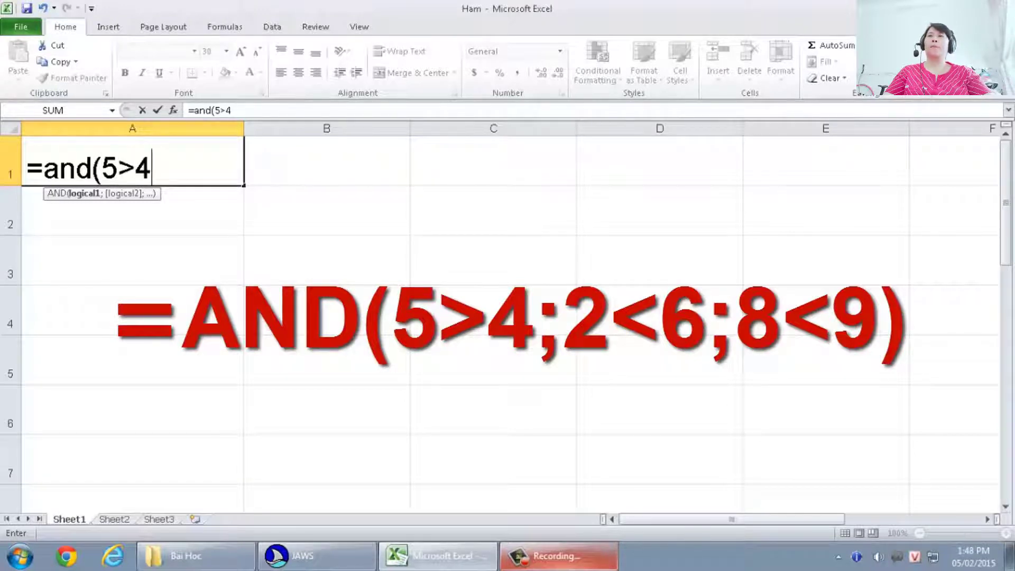
pyautogui.write(';')
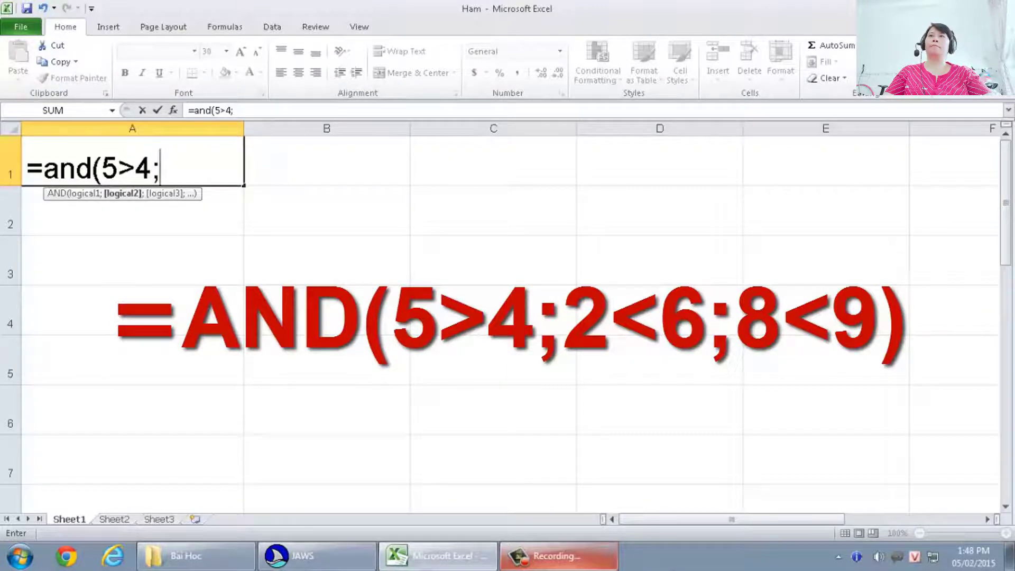
pyautogui.write('2')
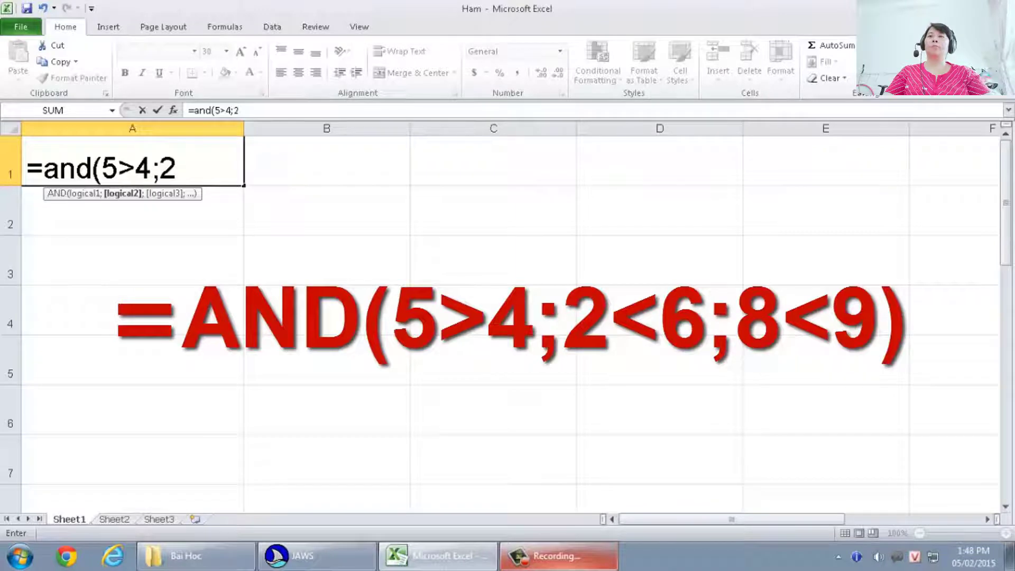
pyautogui.write('<6')
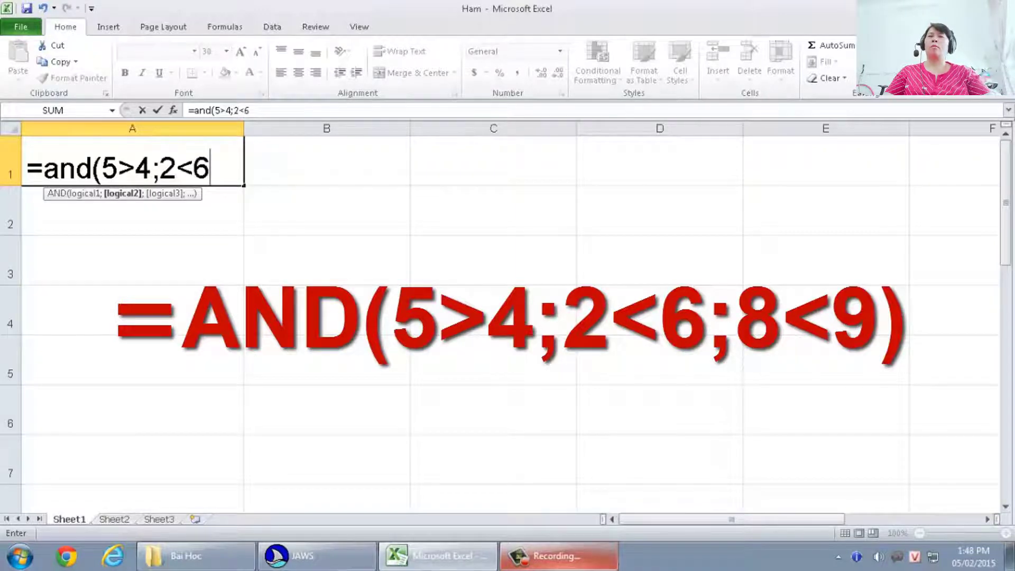
pyautogui.write(';')
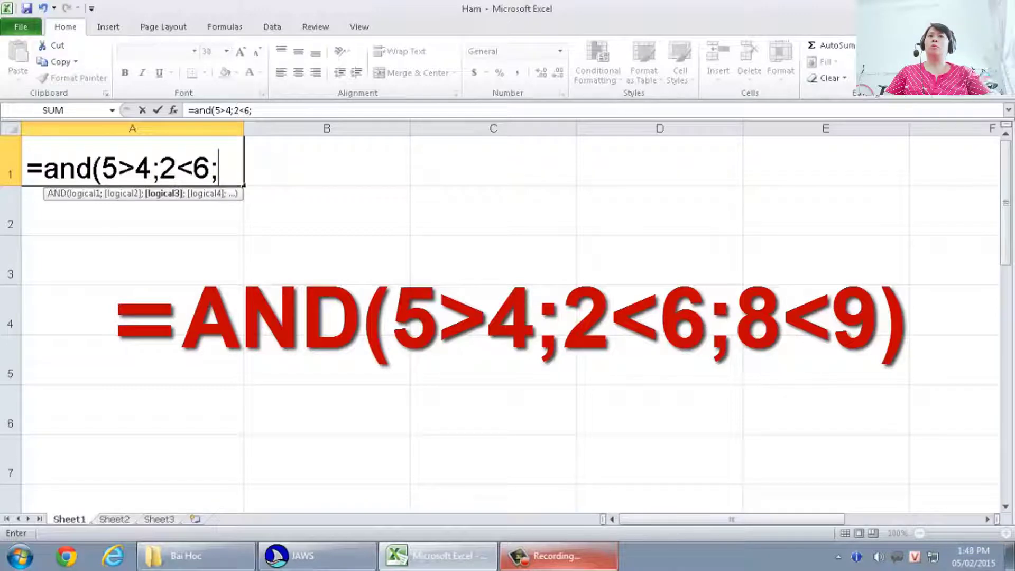
pyautogui.write('8')
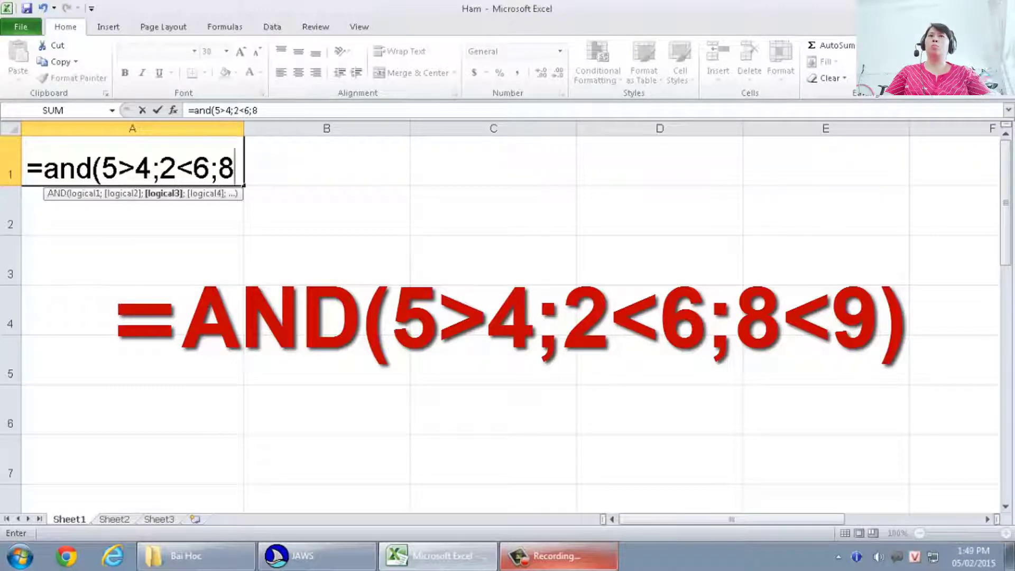
pyautogui.write('<')
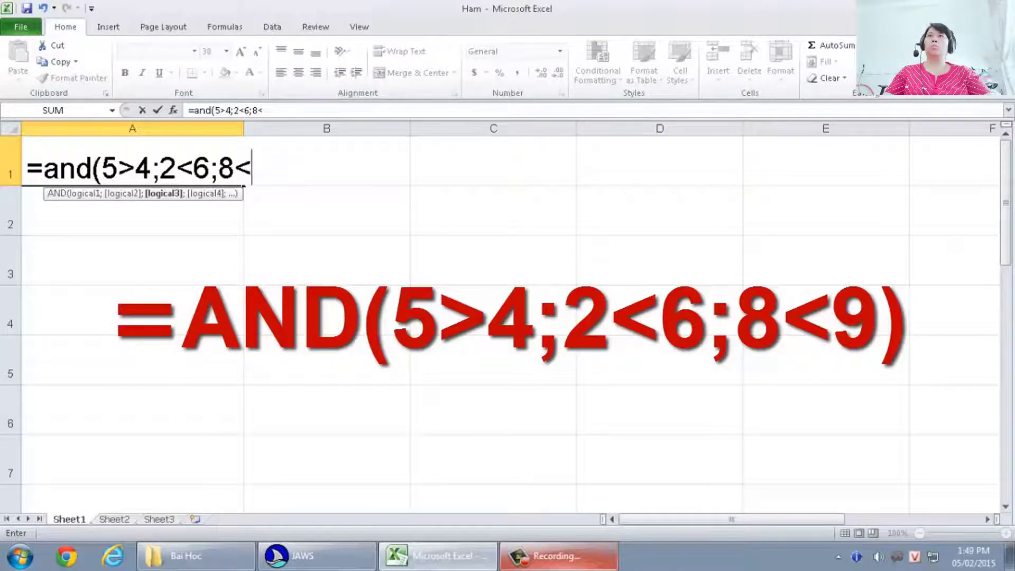
pyautogui.write('9')
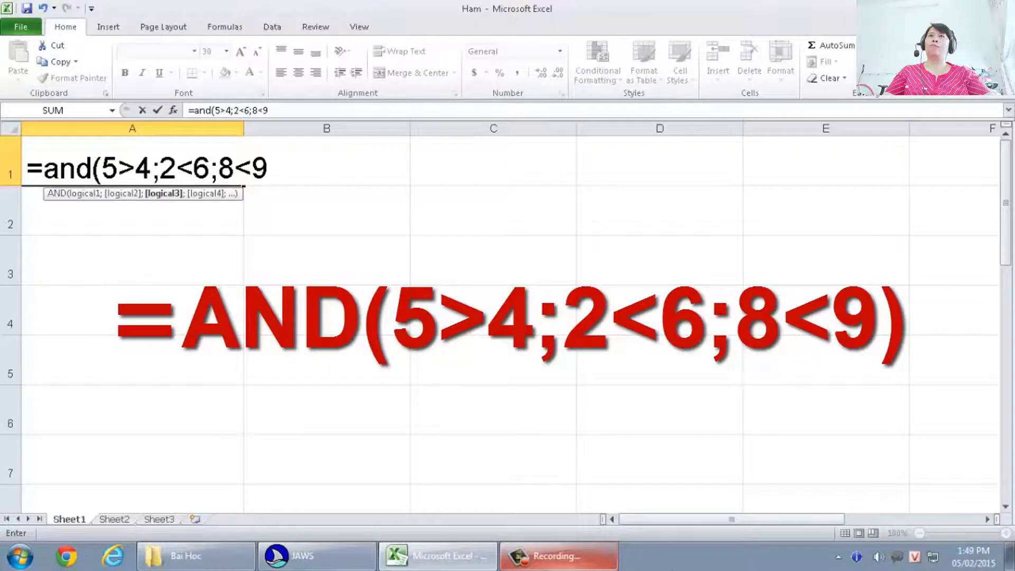
pyautogui.write(')')
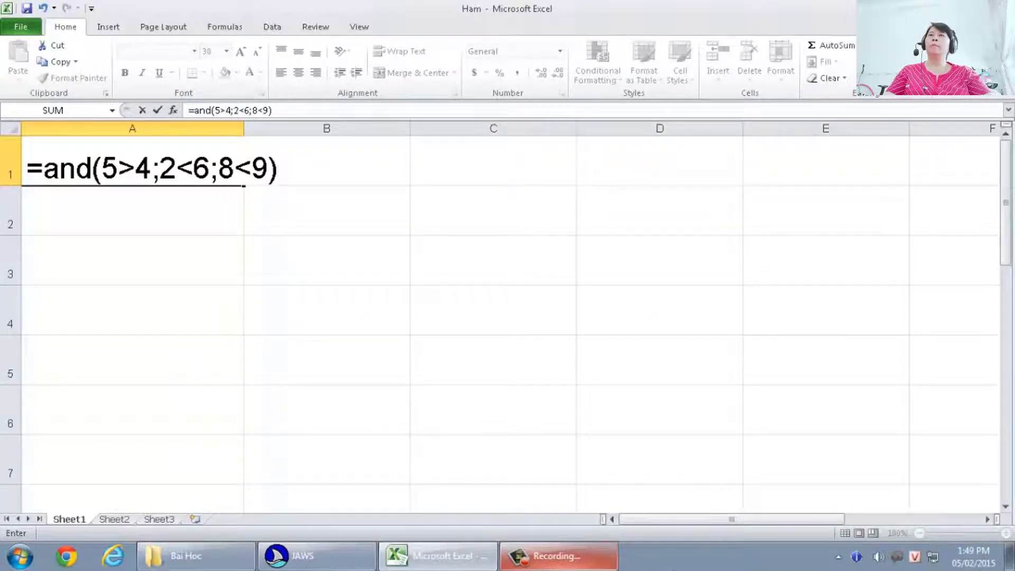
pyautogui.press('Return')
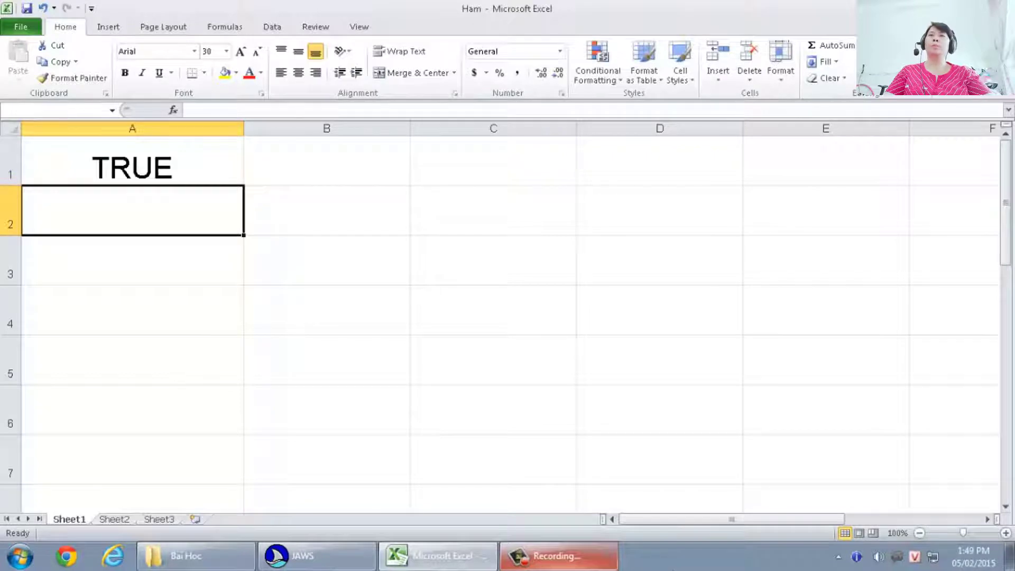
pyautogui.press('Up')
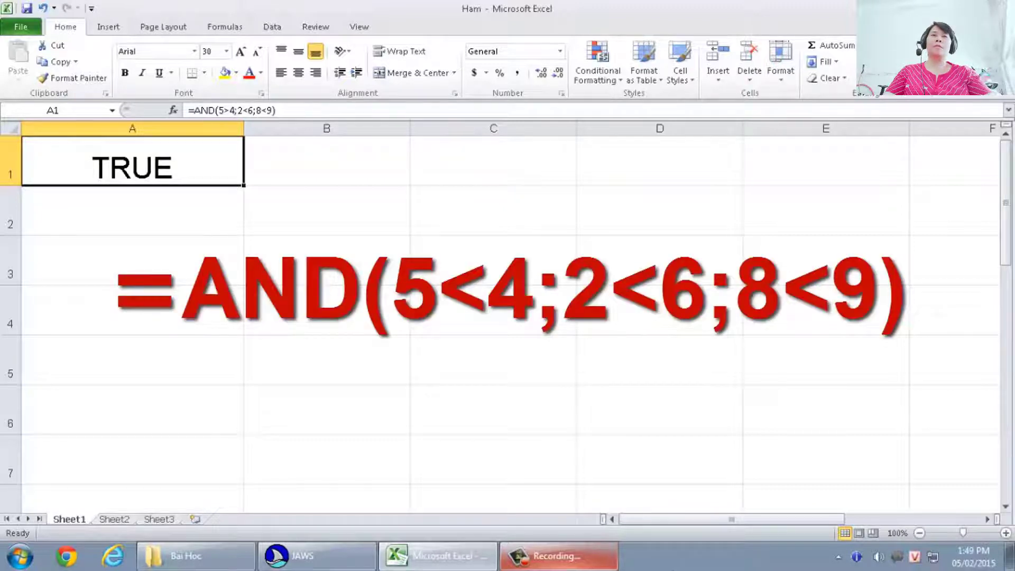
# Step: Type =AND(5<4;2<6;8<9) into A1 without confirming it yet
pyautogui.write('=')
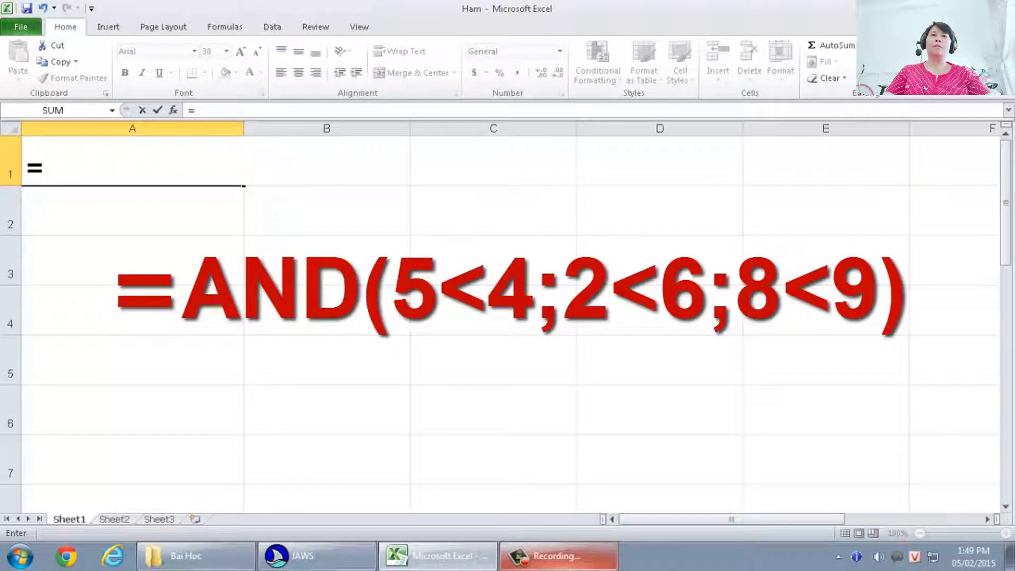
pyautogui.write('a')
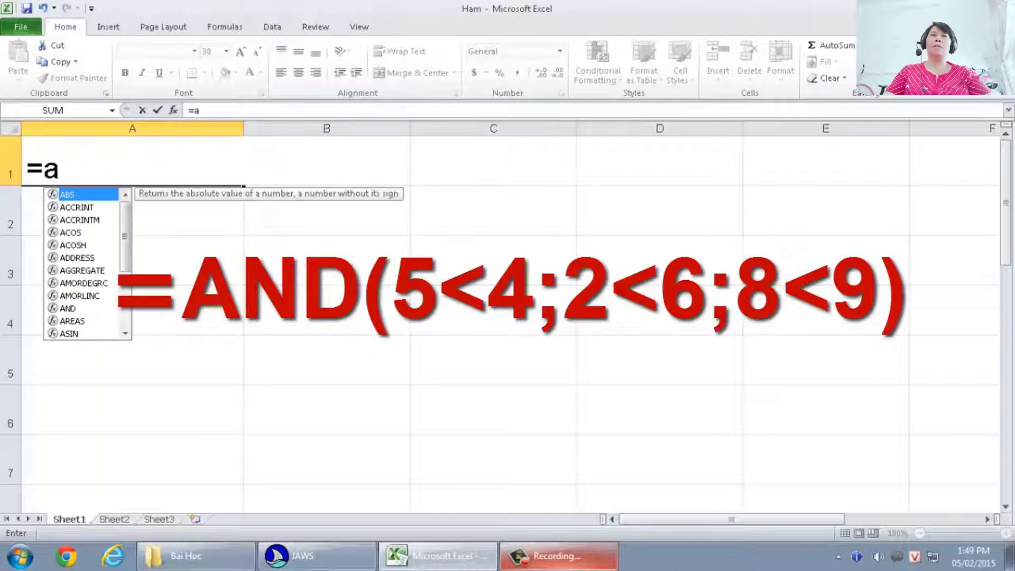
pyautogui.write('nd')
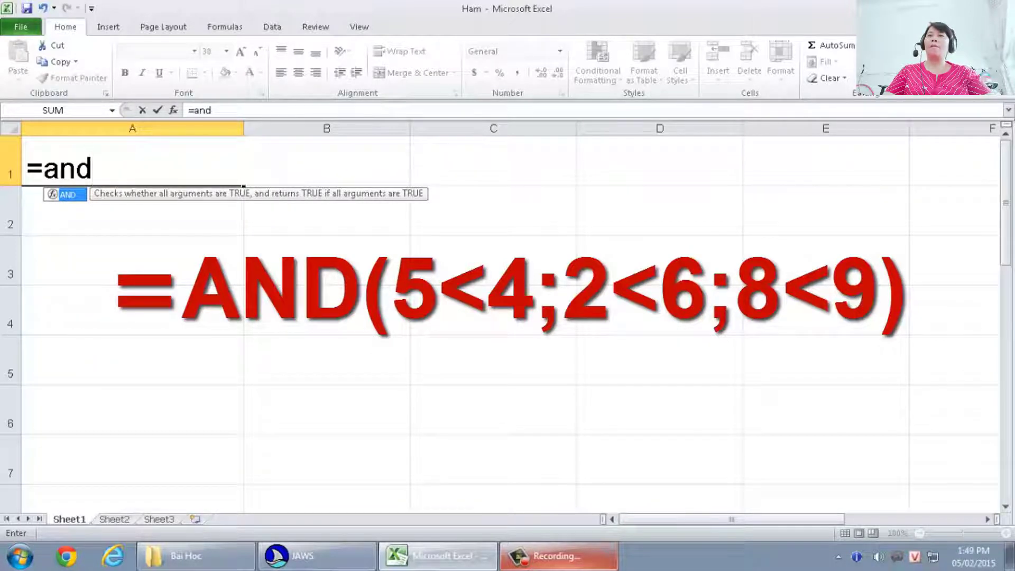
pyautogui.write('(')
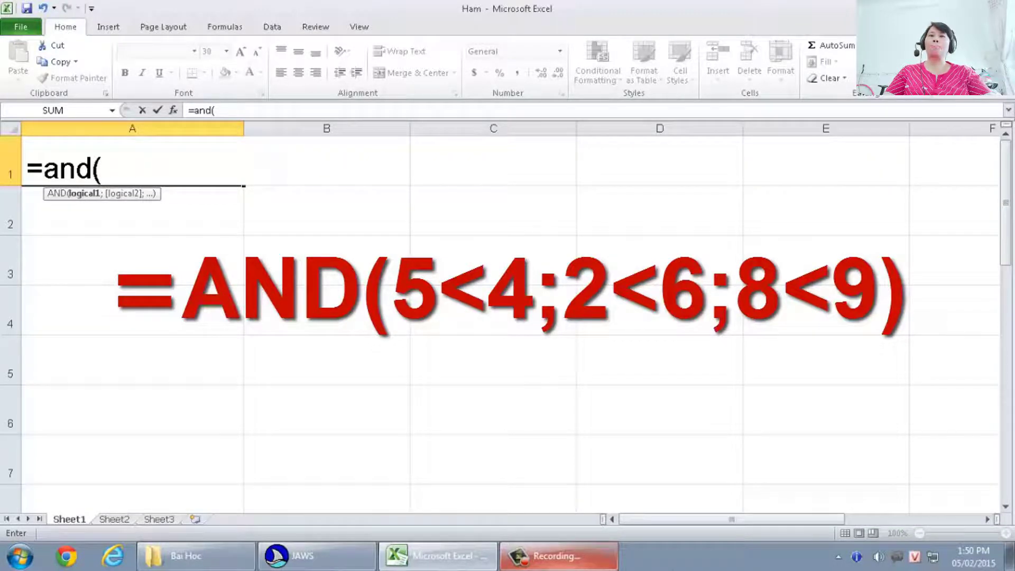
pyautogui.write('5<')
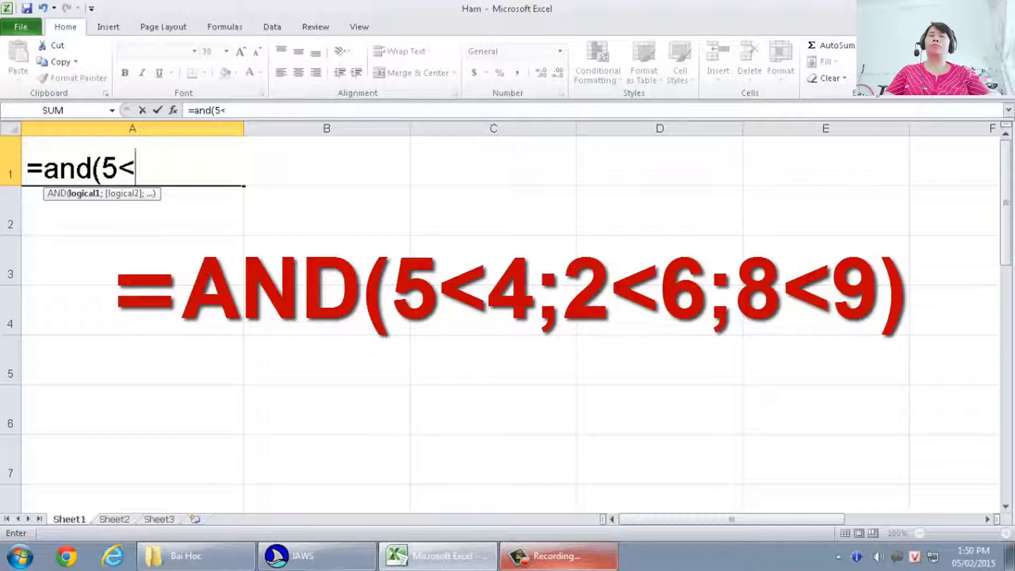
pyautogui.write('4')
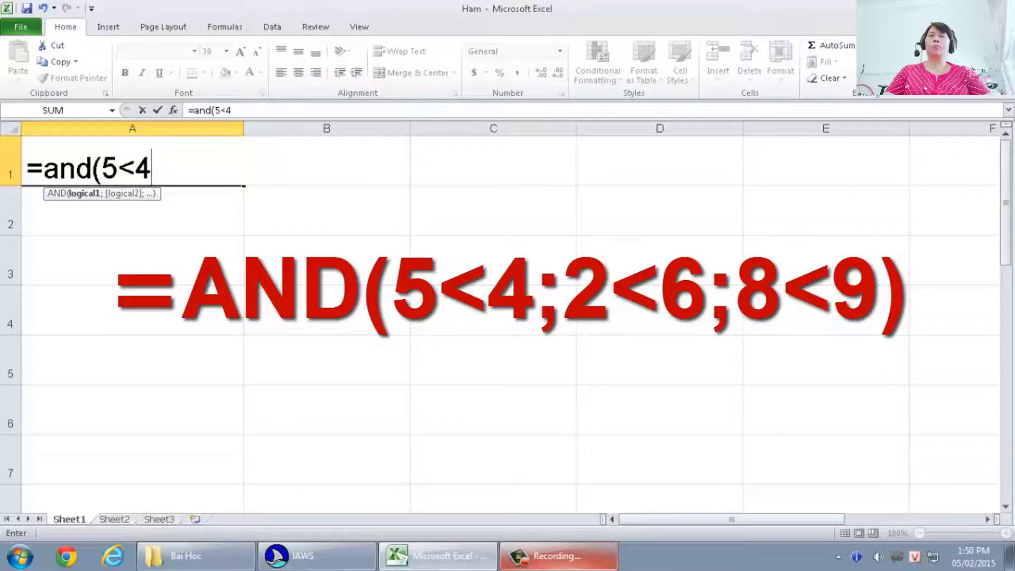
pyautogui.write(';')
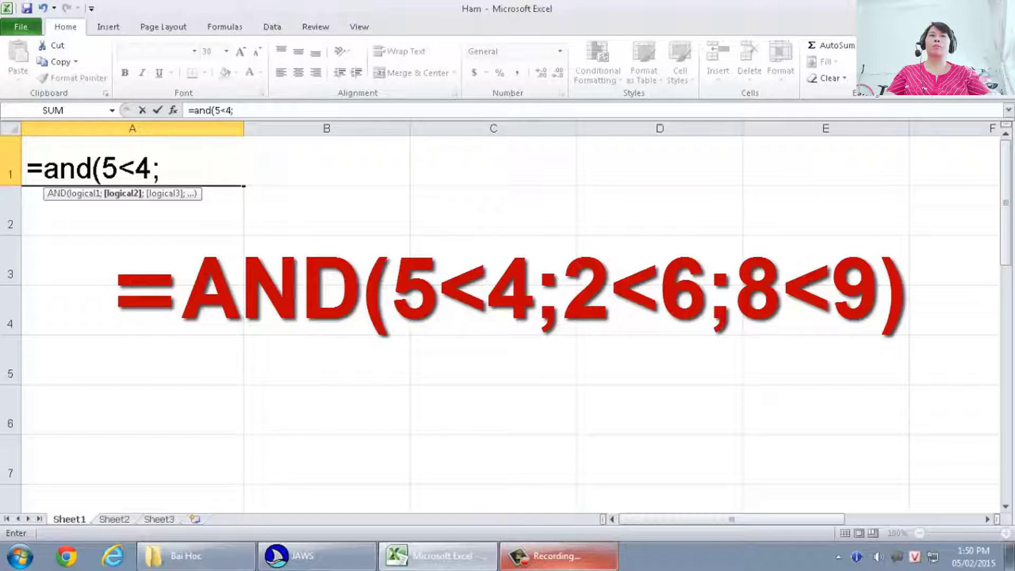
pyautogui.write('2<')
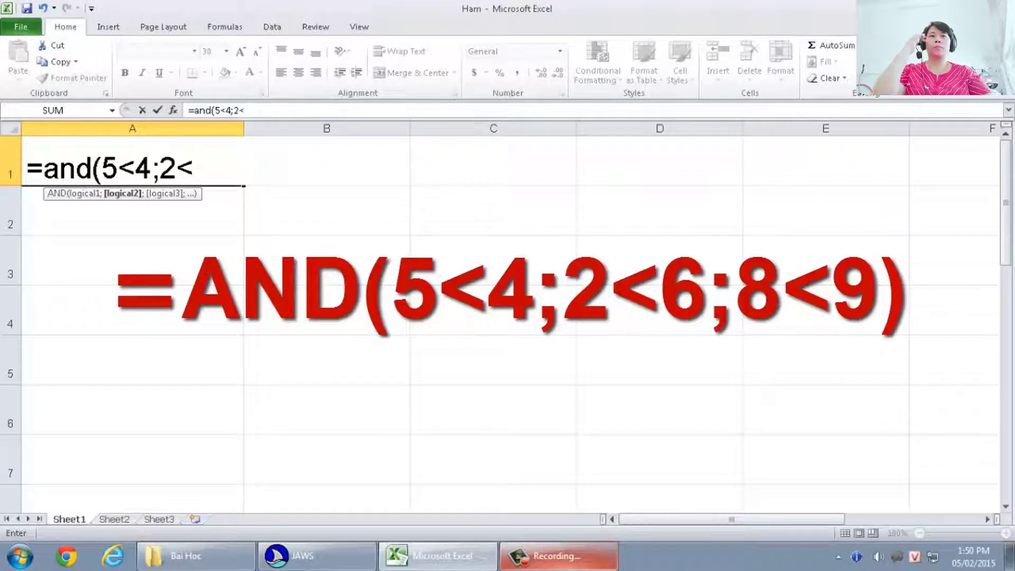
pyautogui.write('6')
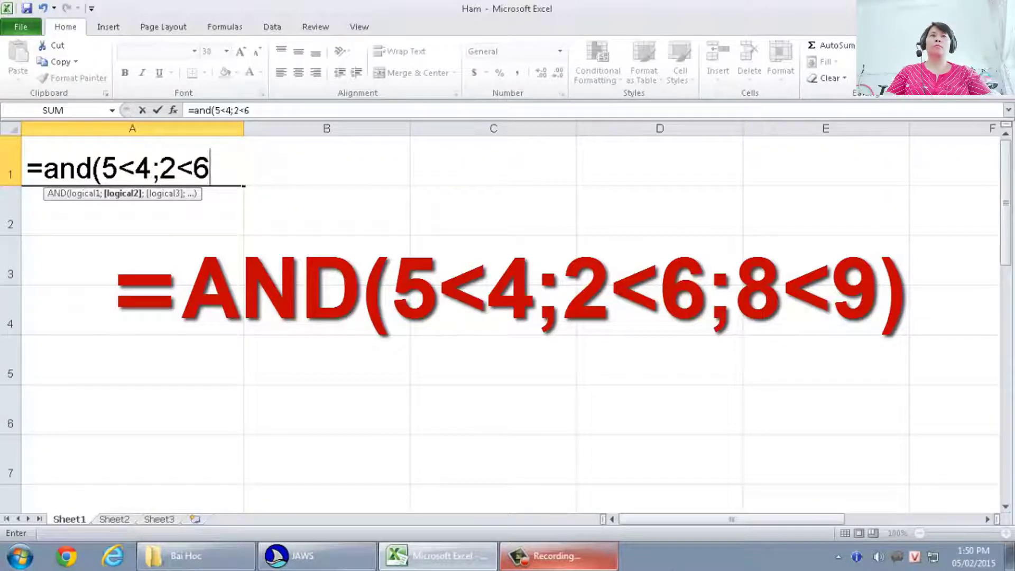
pyautogui.write(';')
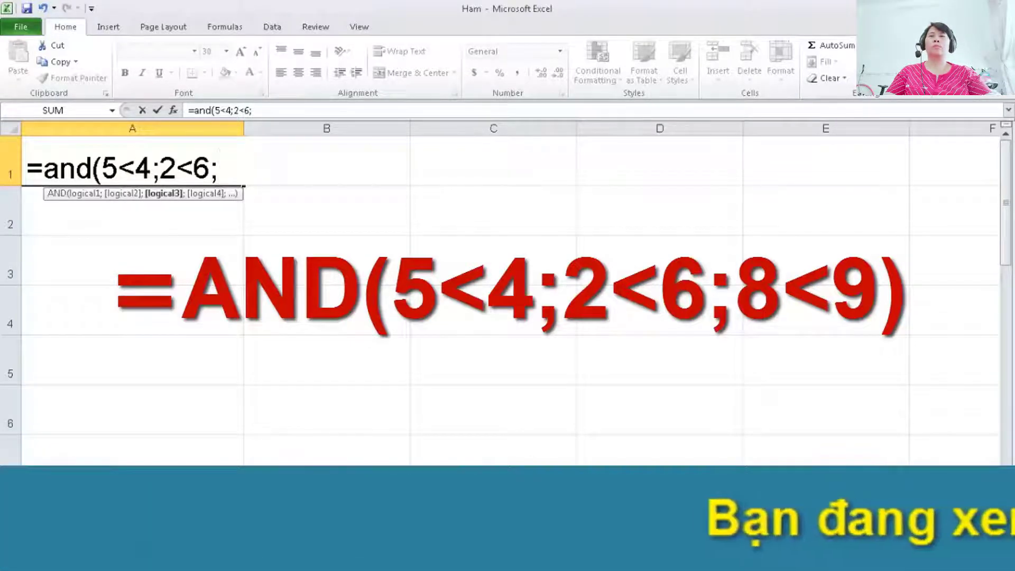
pyautogui.write('8')
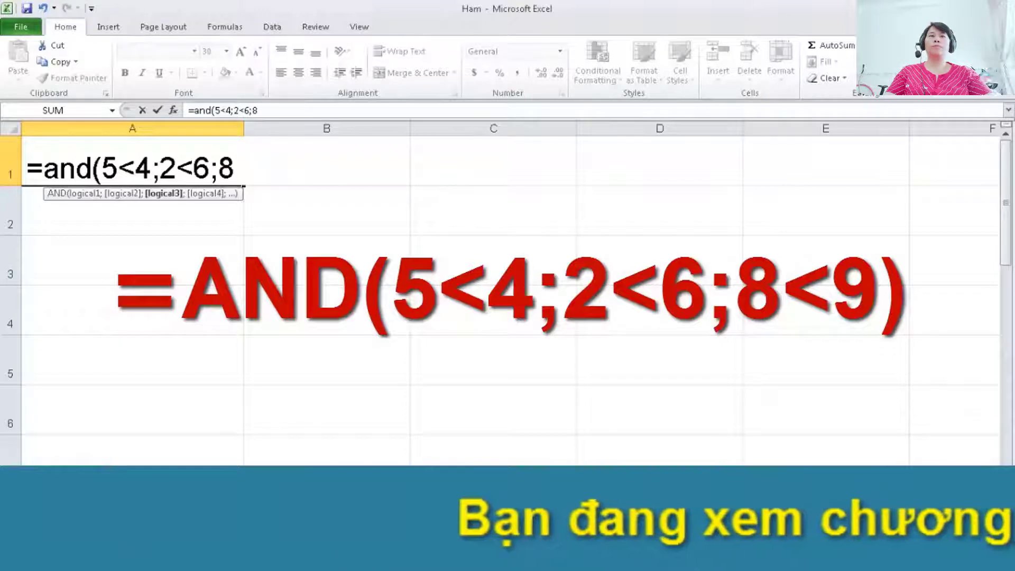
pyautogui.write('<9')
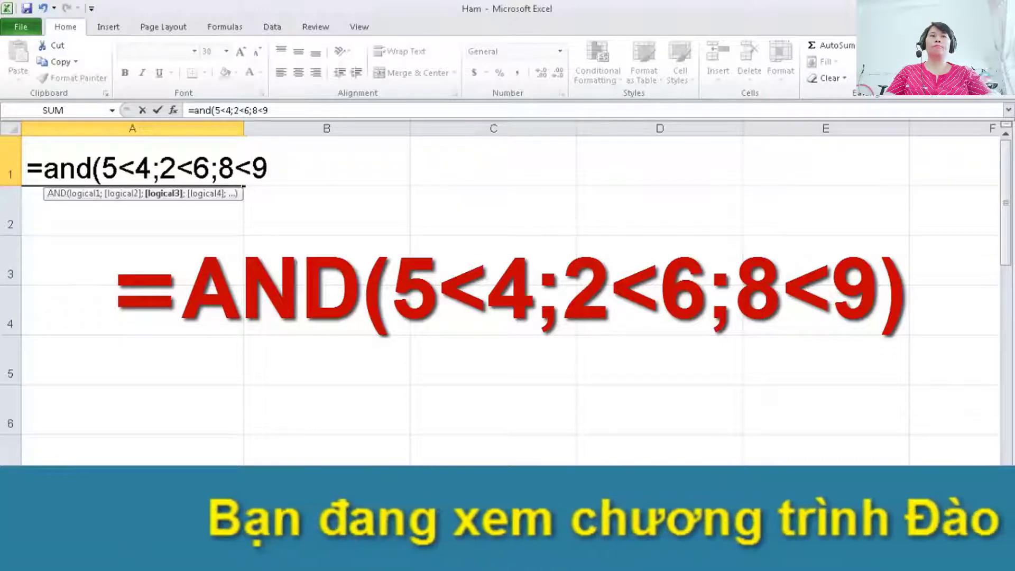
pyautogui.write(')')
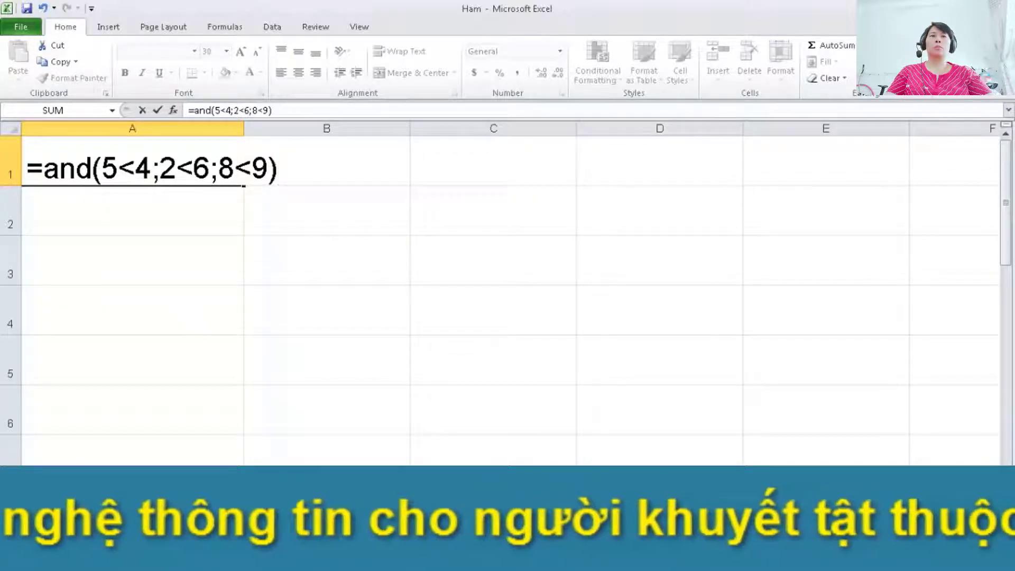
# Step: Confirm the revised AND formula in A1, which shows FALSE, and reselect A1
pyautogui.press('Return')
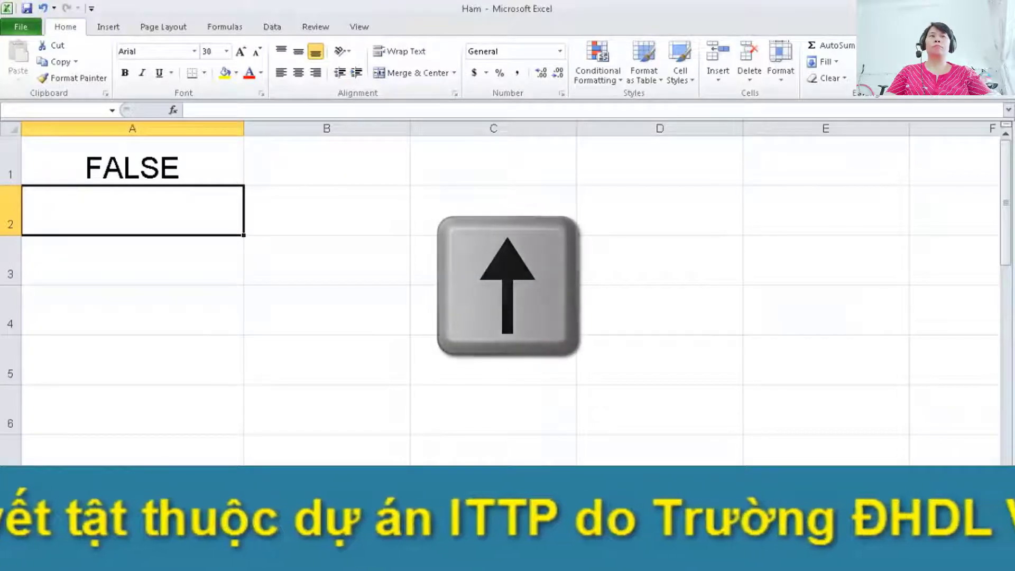
pyautogui.press('Up')
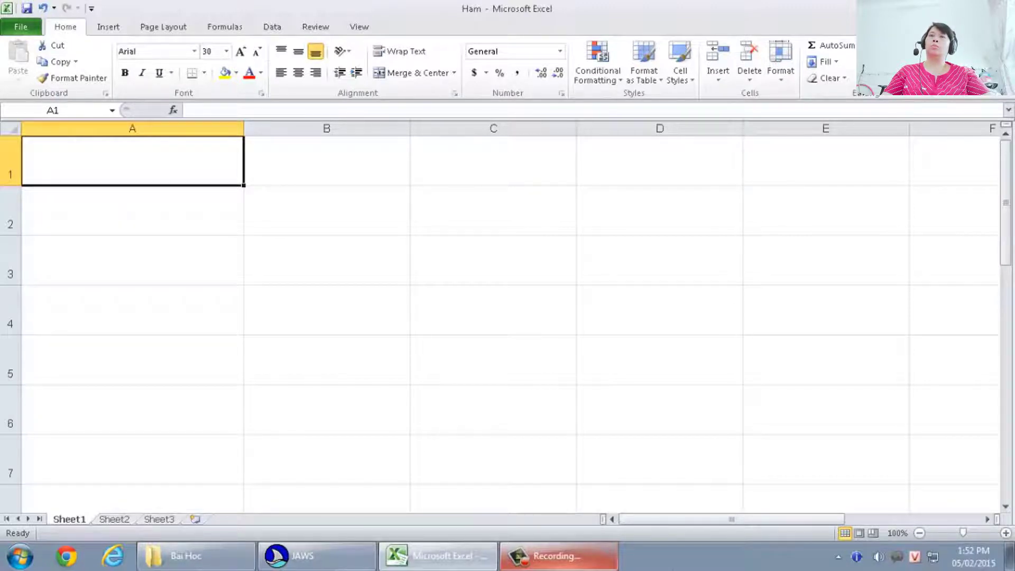
# Step: Enter =OR(5<4;2<6;8<9) in A1, returning TRUE, and reselect A1 to check it
pyautogui.write('=')
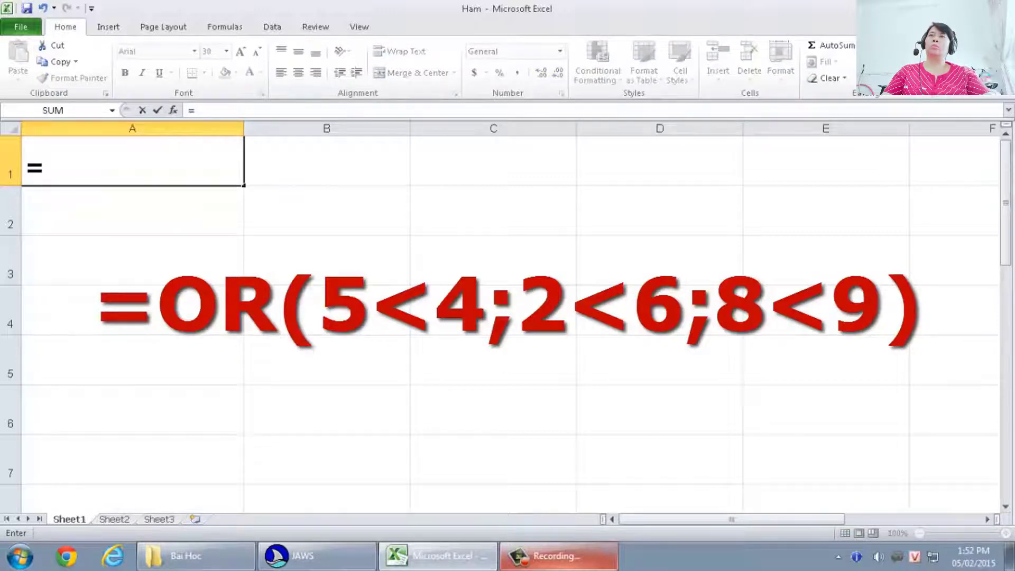
pyautogui.write('o')
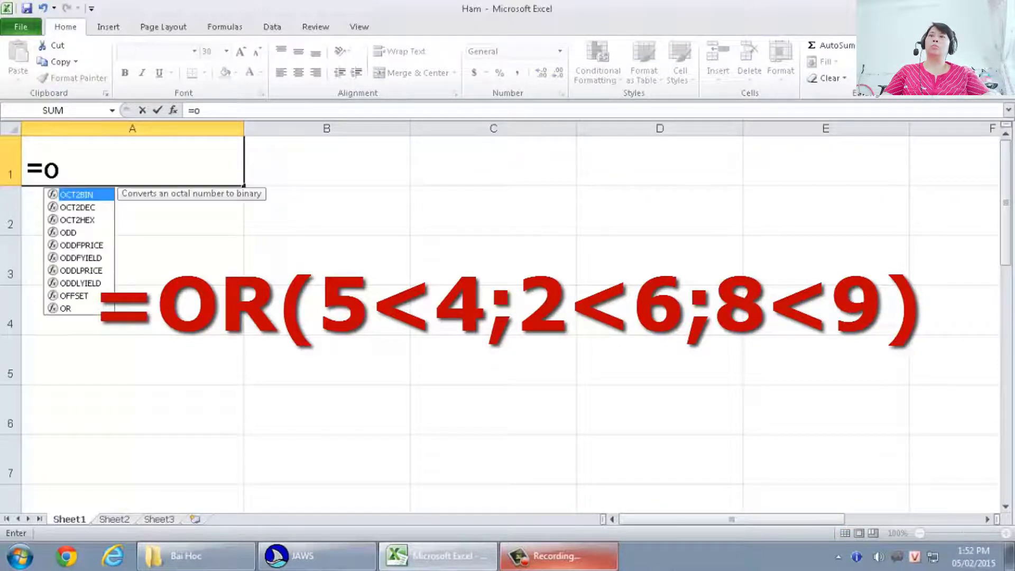
pyautogui.write('r')
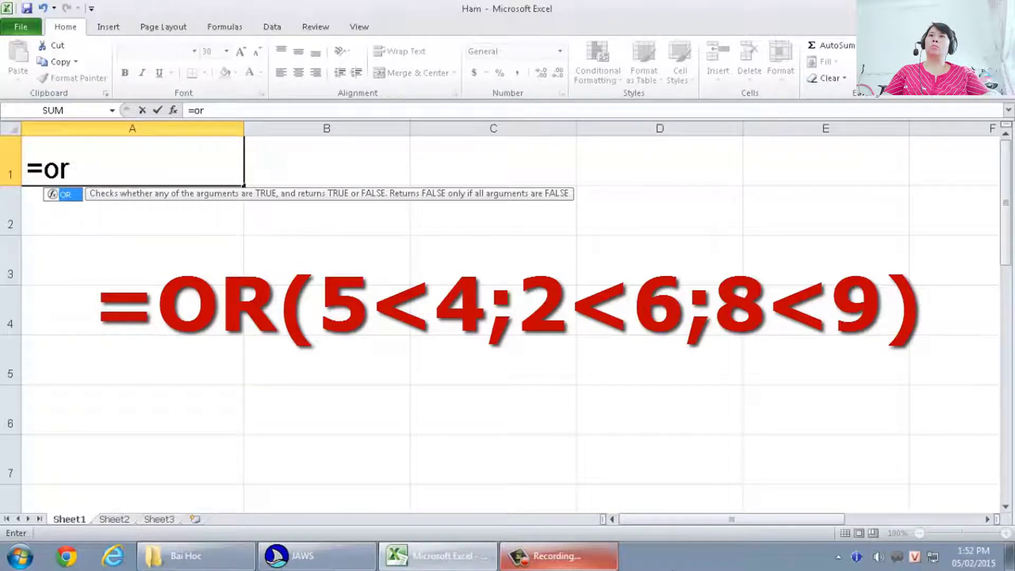
pyautogui.write('(')
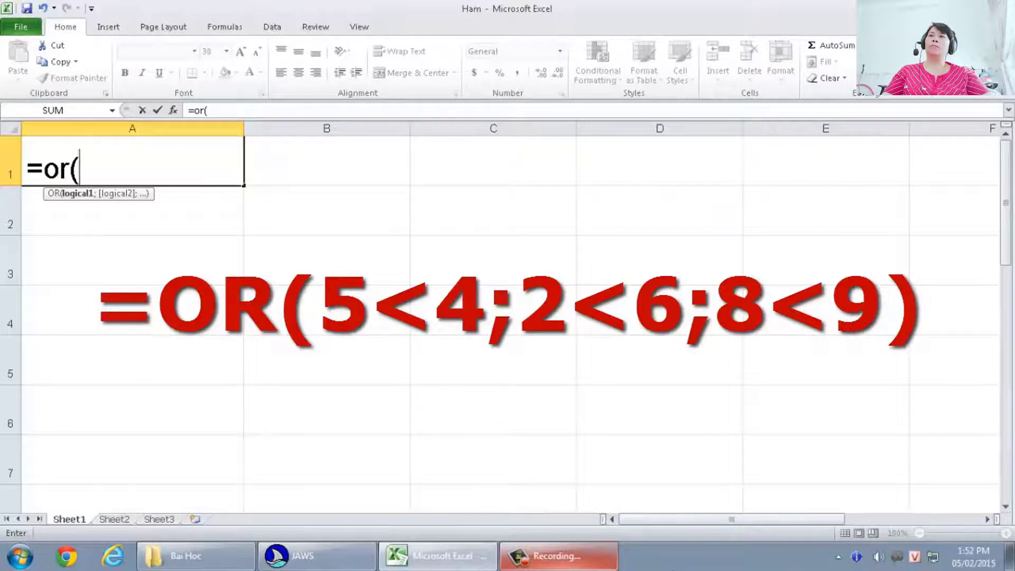
pyautogui.write('5')
pyautogui.write('<')
pyautogui.write('4')
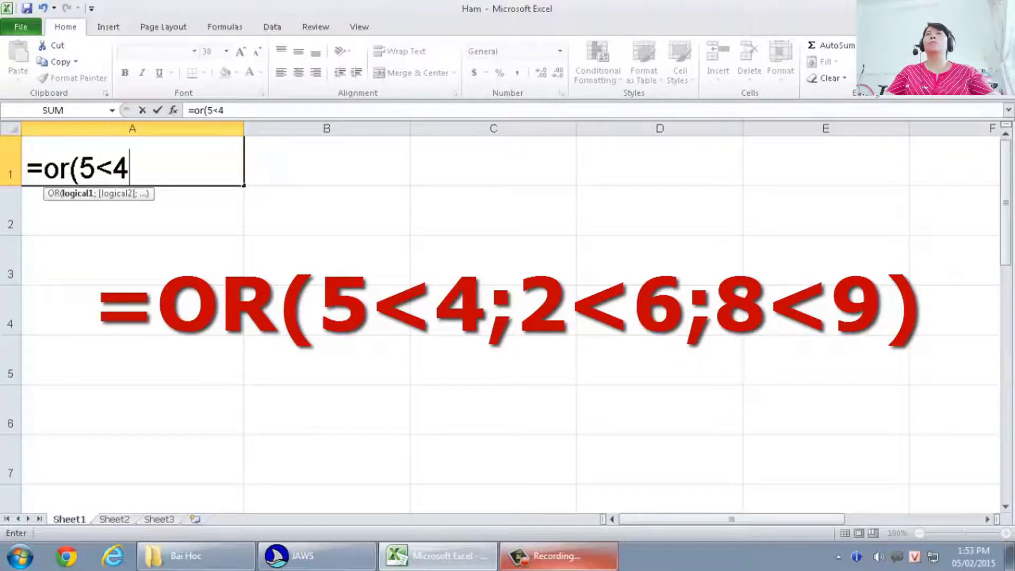
pyautogui.write(';')
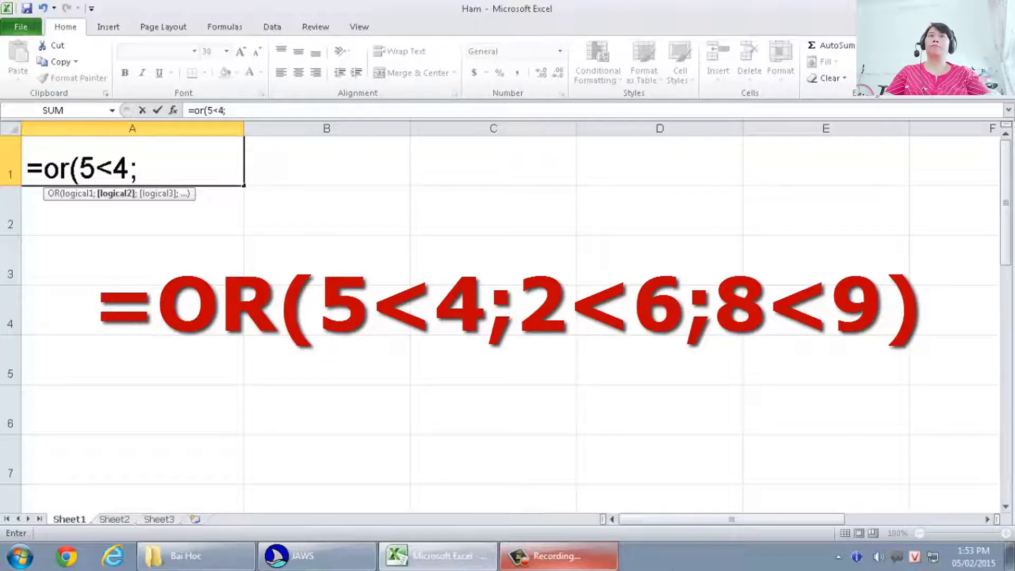
pyautogui.write('2<')
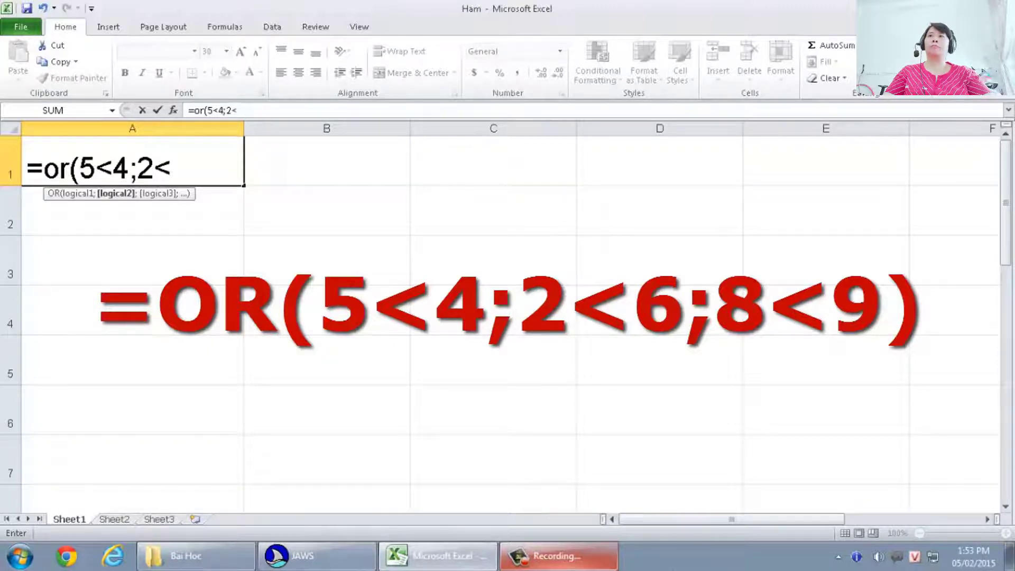
pyautogui.write('6')
pyautogui.write(';')
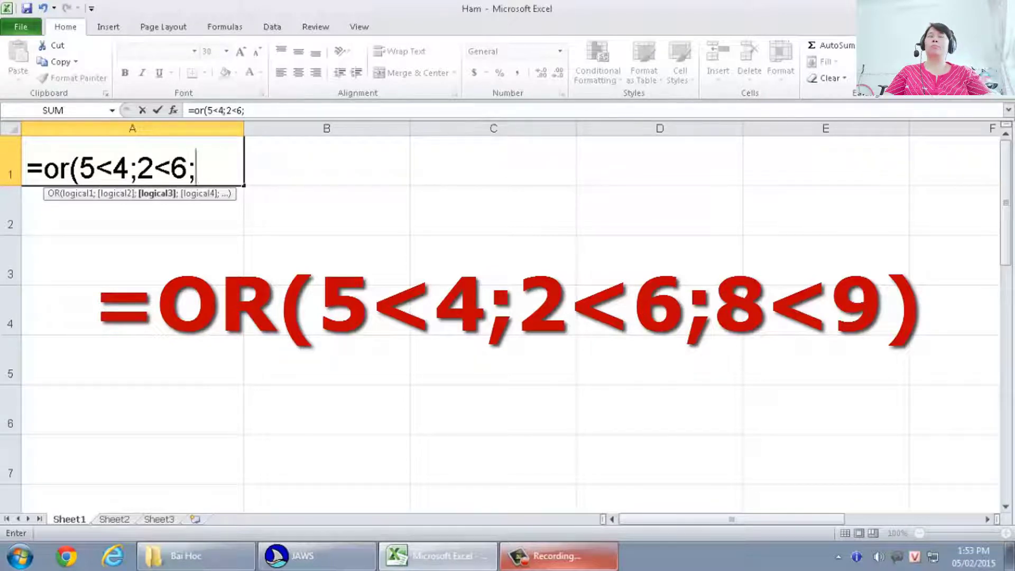
pyautogui.write('8')
pyautogui.write('<9')
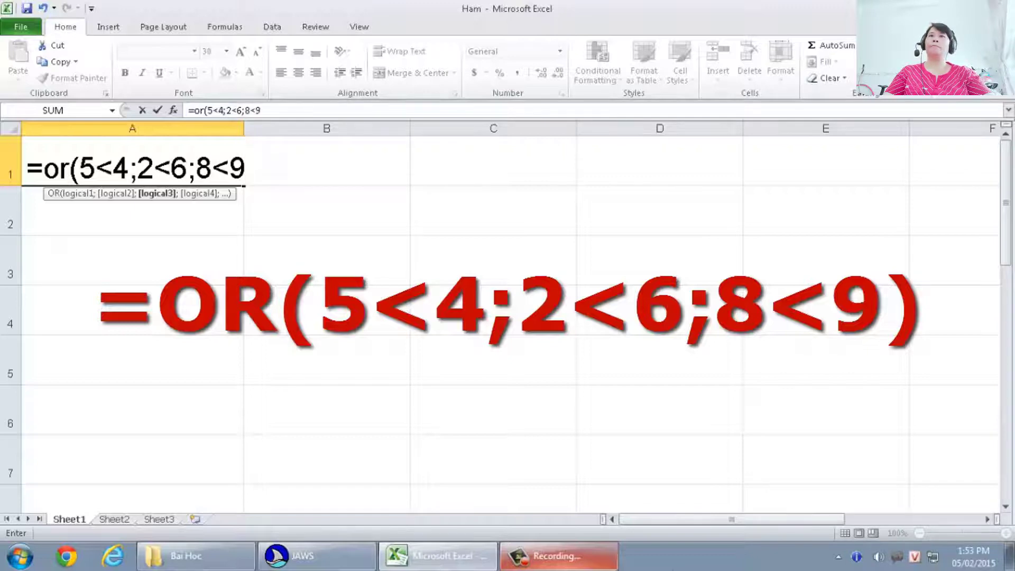
pyautogui.write(')')
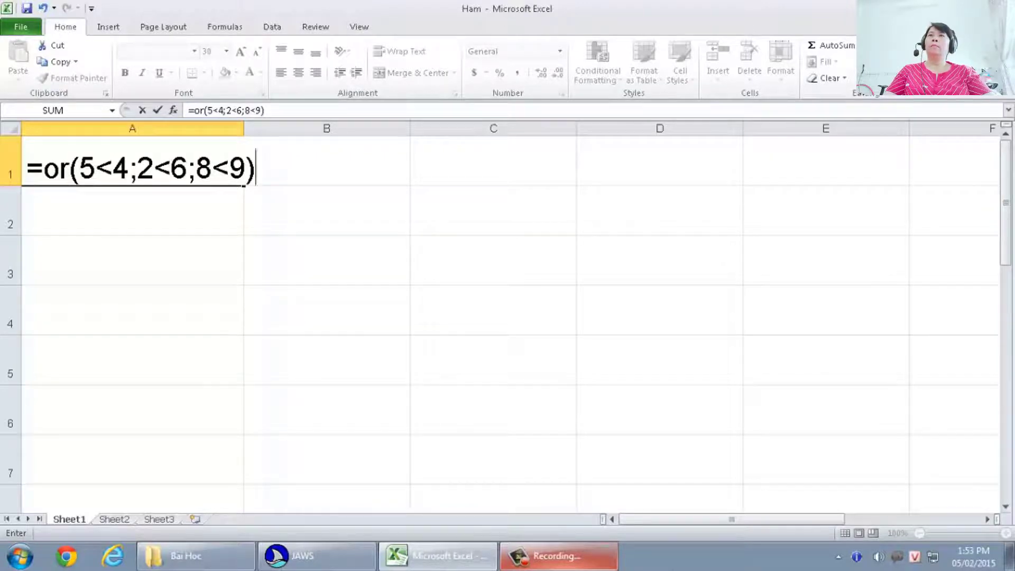
pyautogui.press('Return')
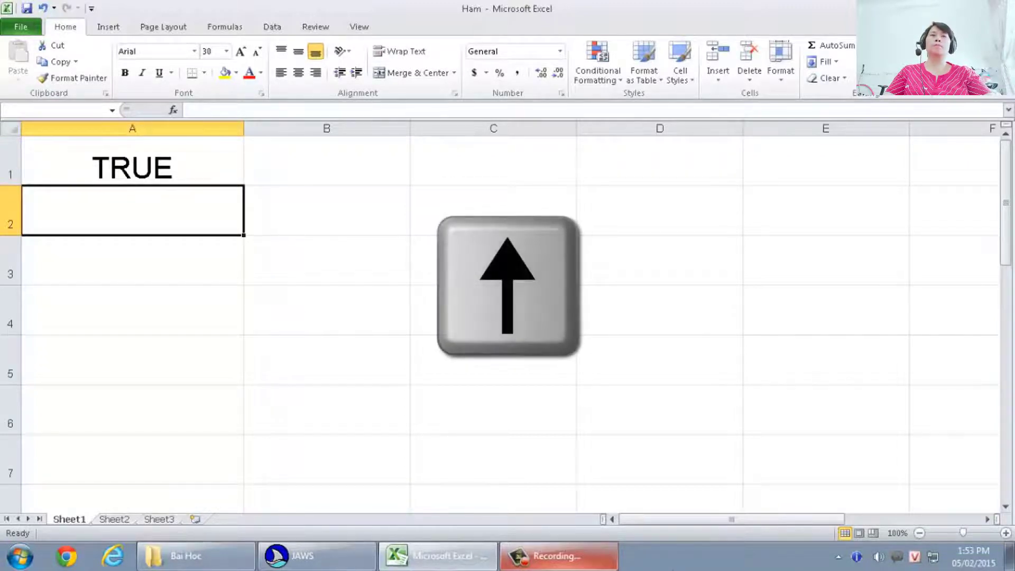
pyautogui.press('Up')
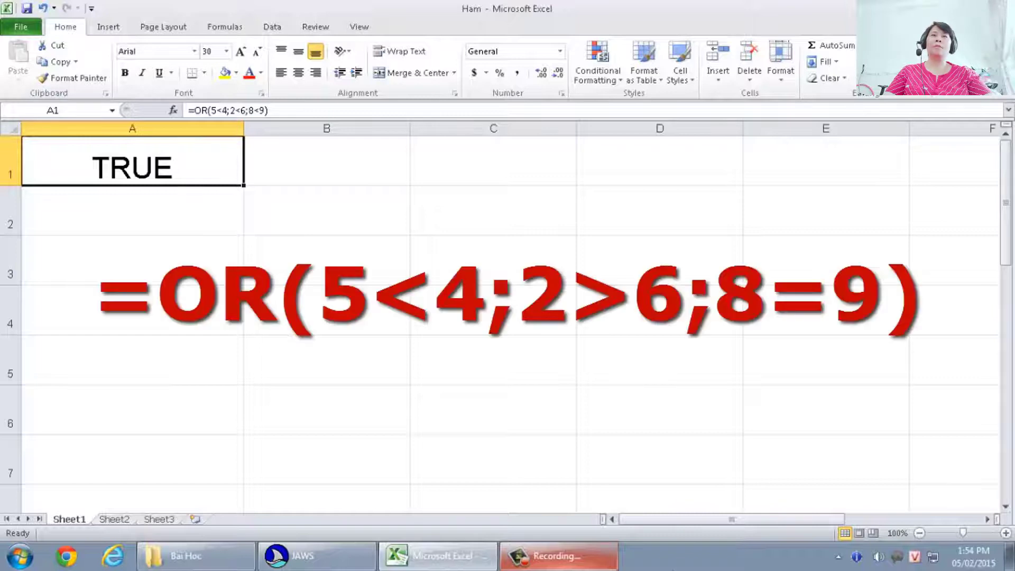
# Step: Overwrite A1 with =OR(5<4;2>6;8=9), which now returns FALSE
pyautogui.write('=')
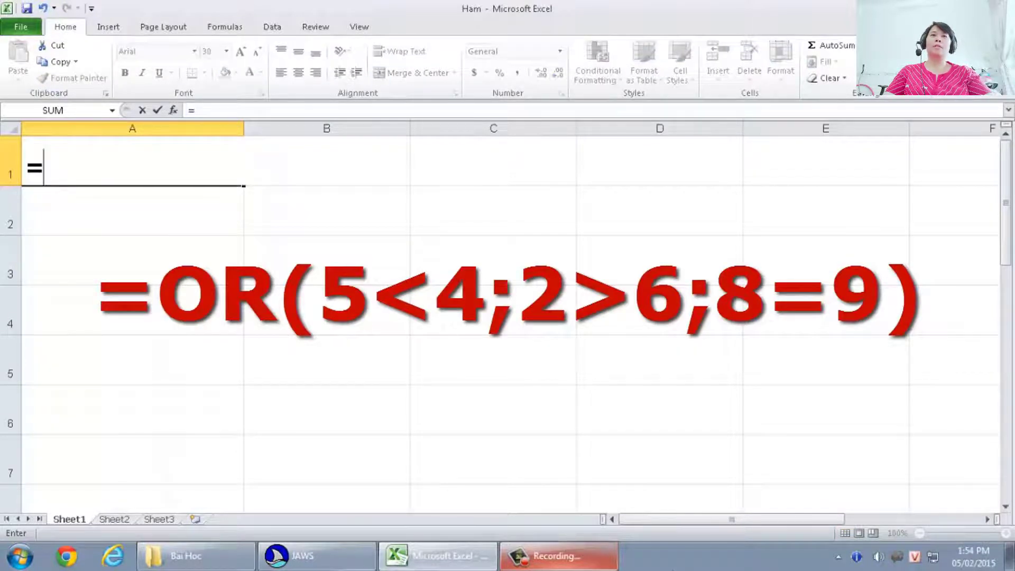
pyautogui.write('or')
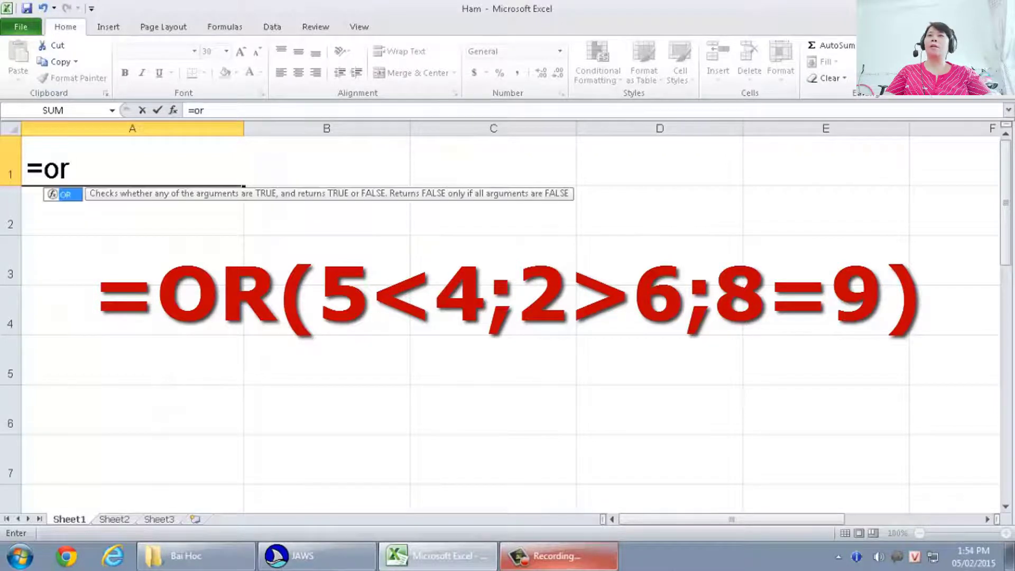
pyautogui.write('(')
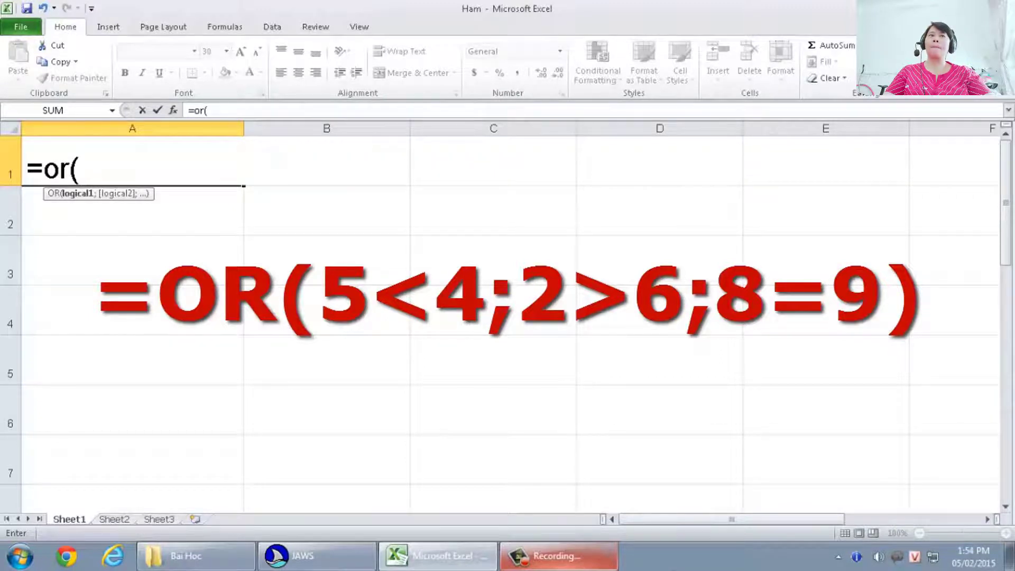
pyautogui.write('5<4')
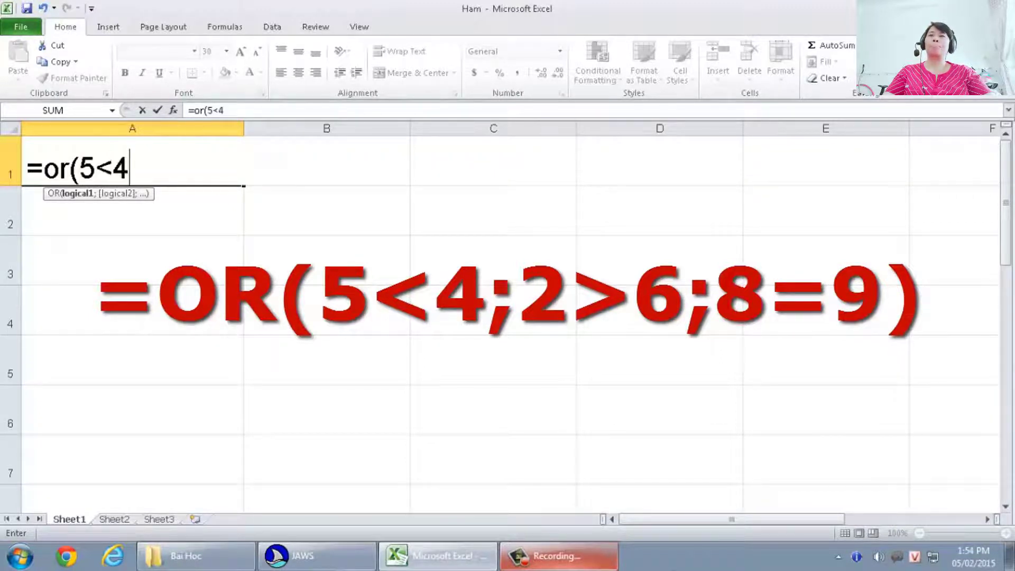
pyautogui.write(';')
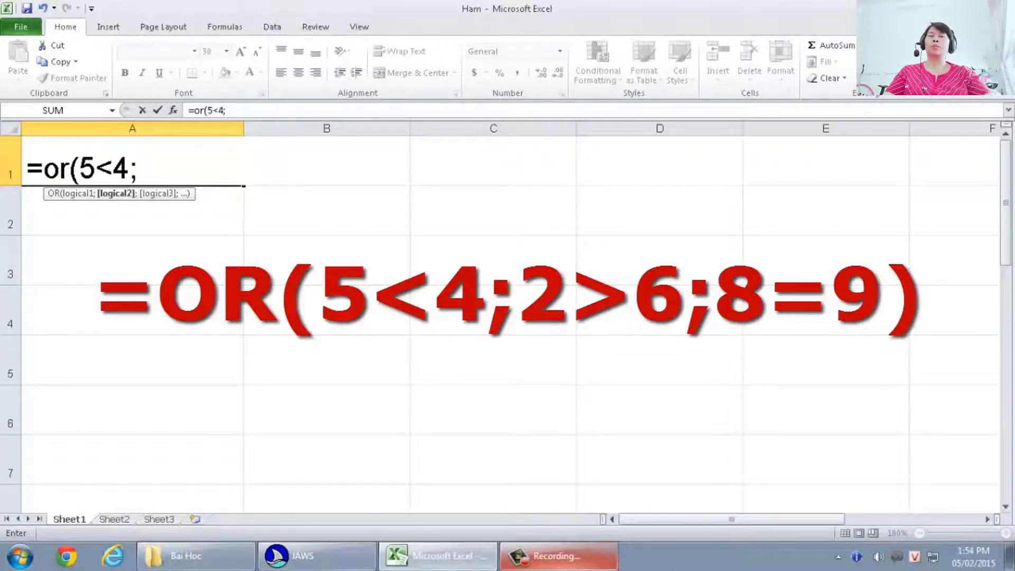
pyautogui.write('2>6')
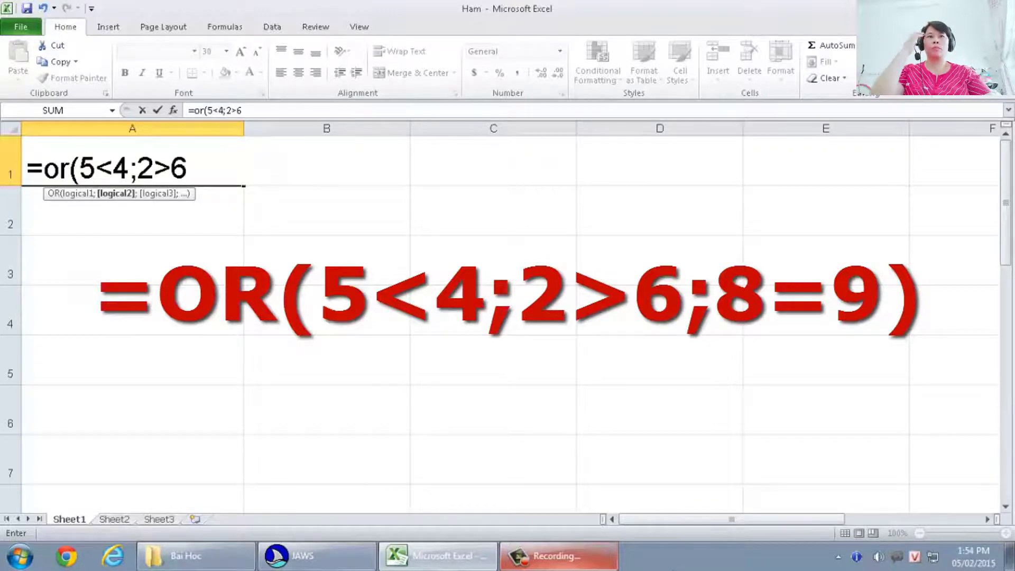
pyautogui.write(';')
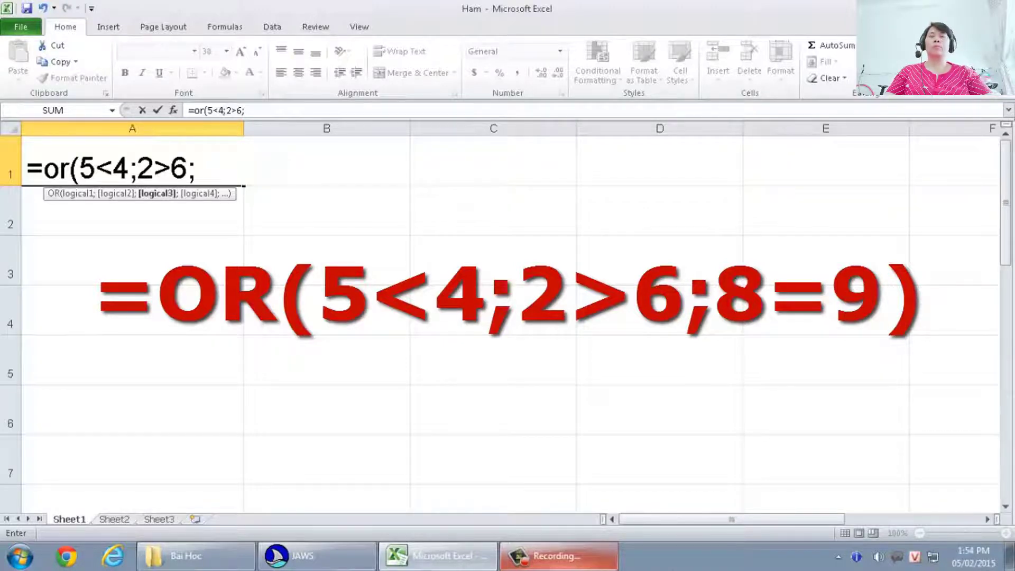
pyautogui.write('8=9')
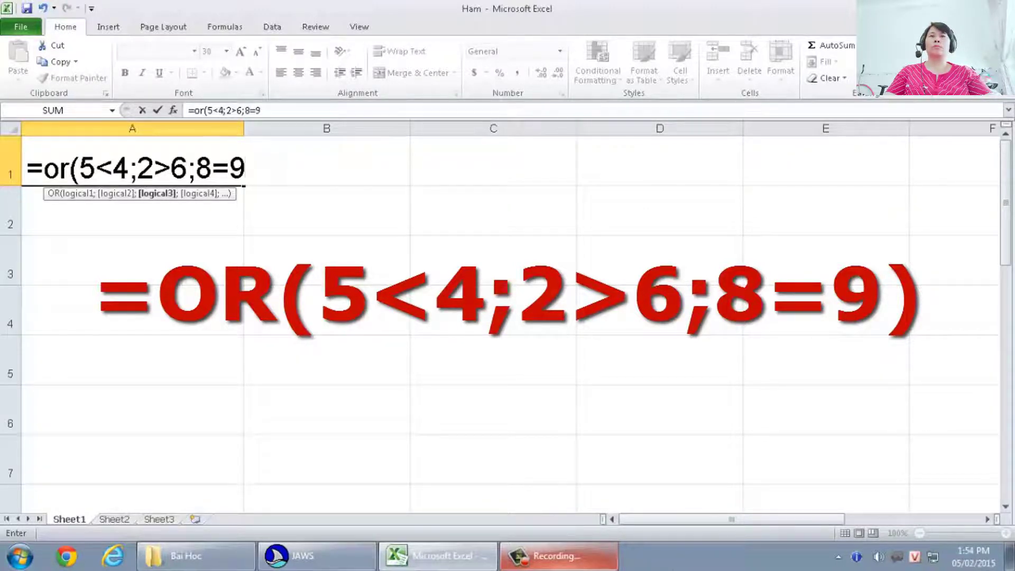
pyautogui.write(')')
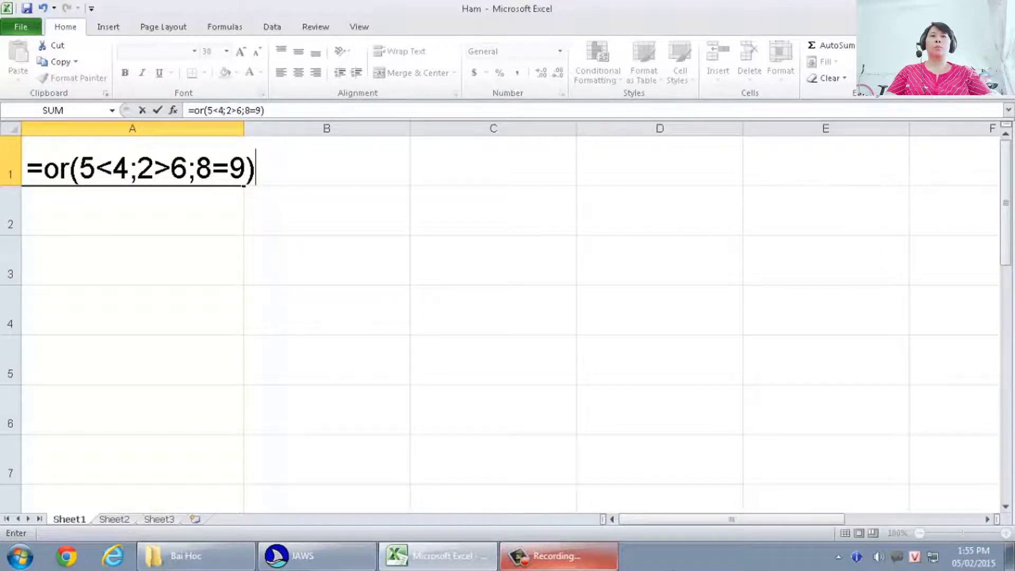
pyautogui.press('Return')
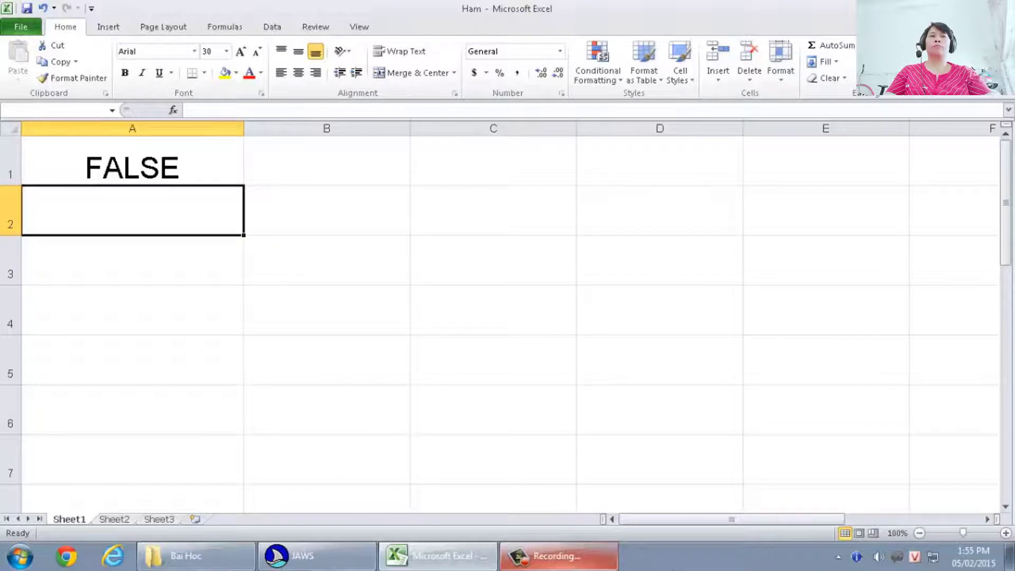
# Step: Reselect cell A1 to clear its OR formula
pyautogui.press('Up')
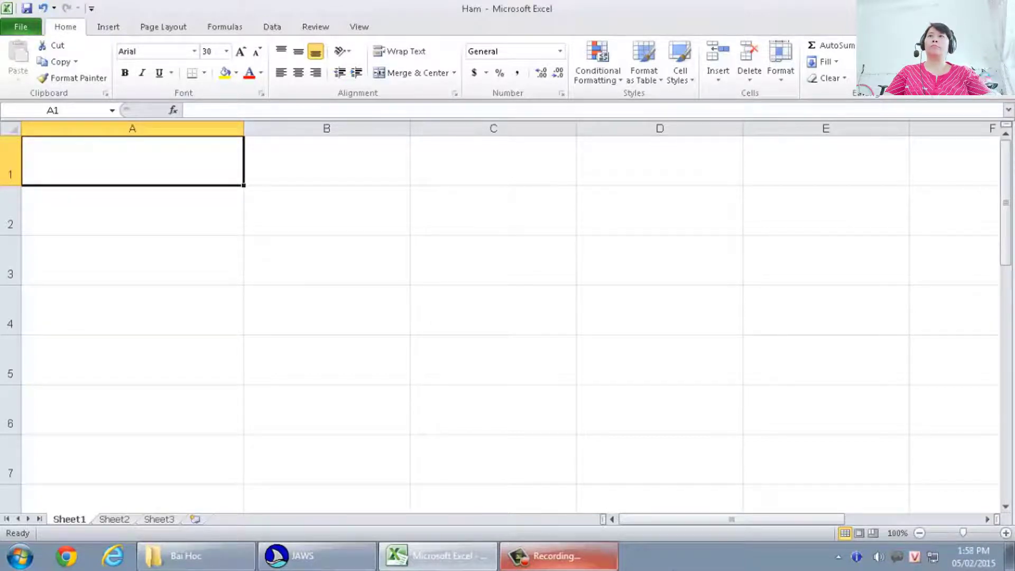
# Step: Enter 9, 7, 6 and 8 down column A, one per cell from A1 to A4
pyautogui.write('9')
pyautogui.press('Return')
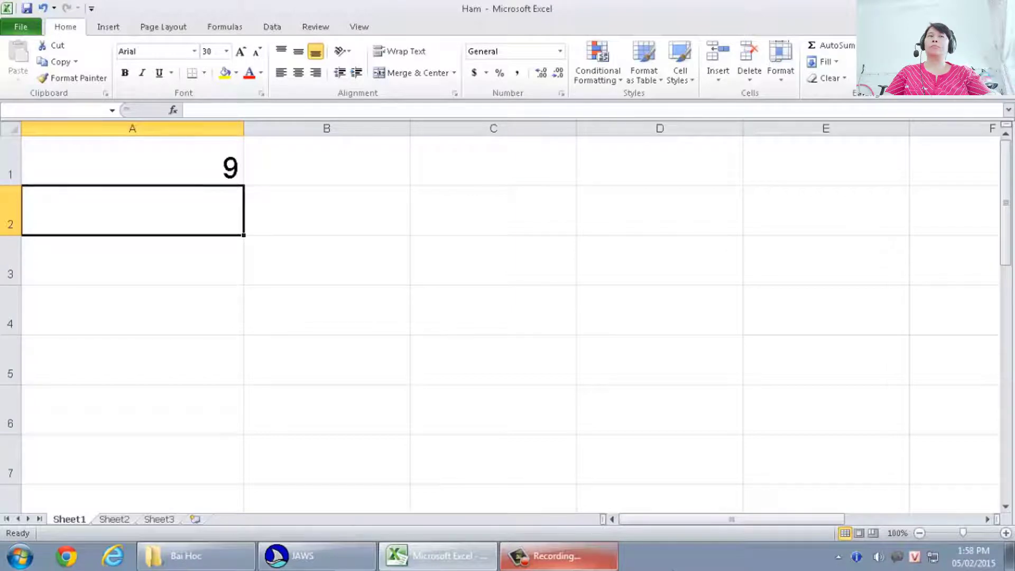
pyautogui.write('7')
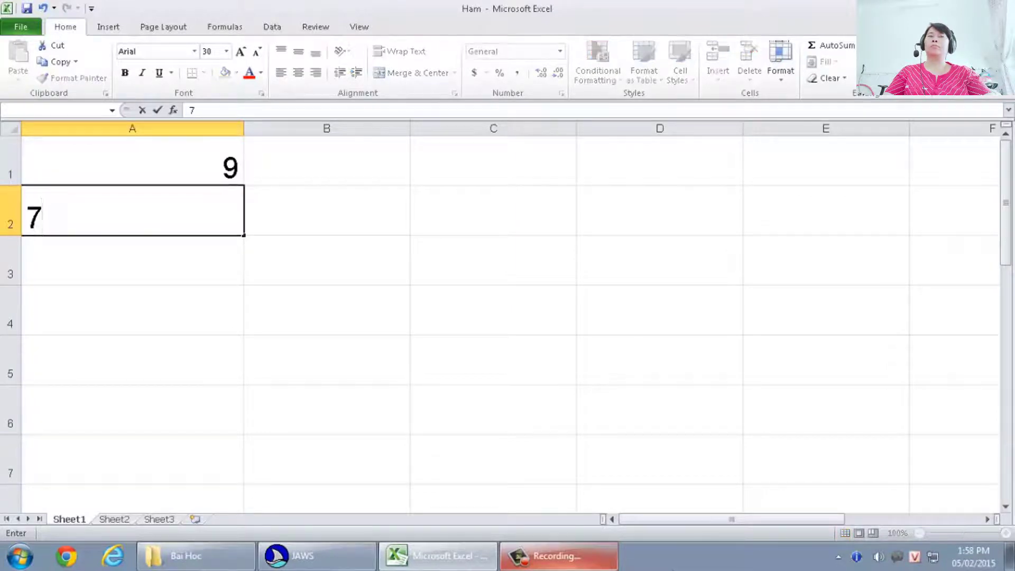
pyautogui.press('Return')
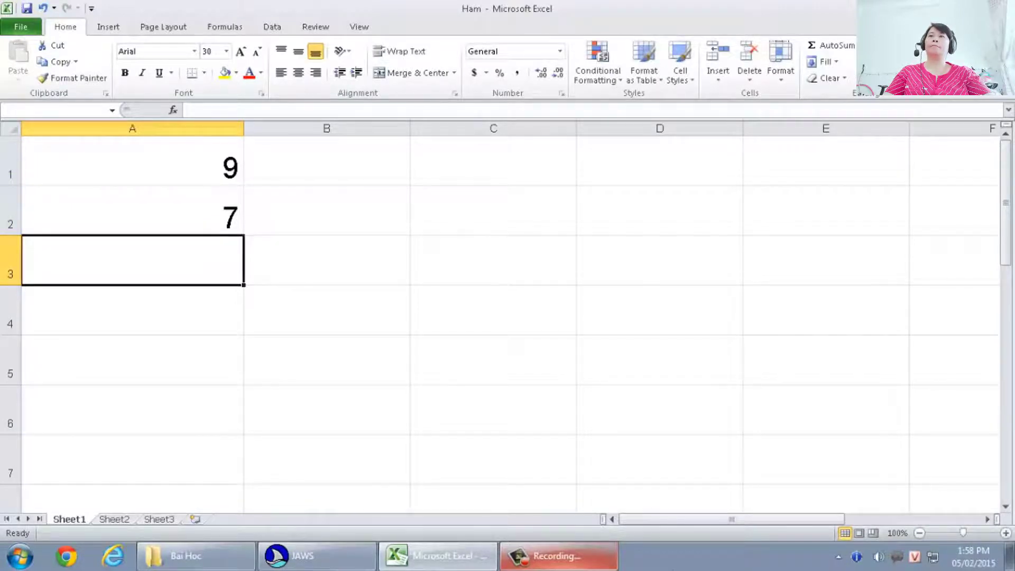
pyautogui.write('6')
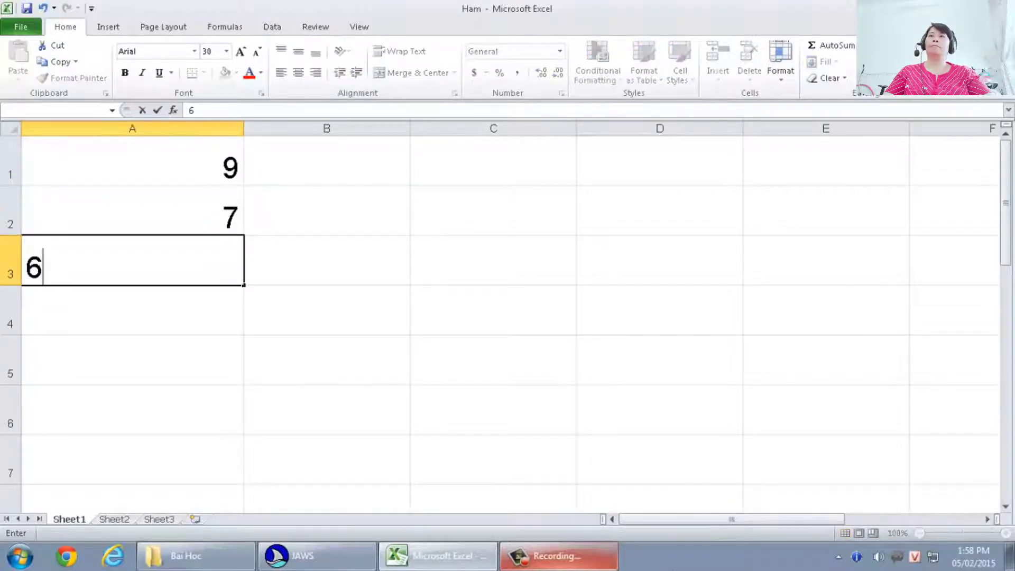
pyautogui.press('Return')
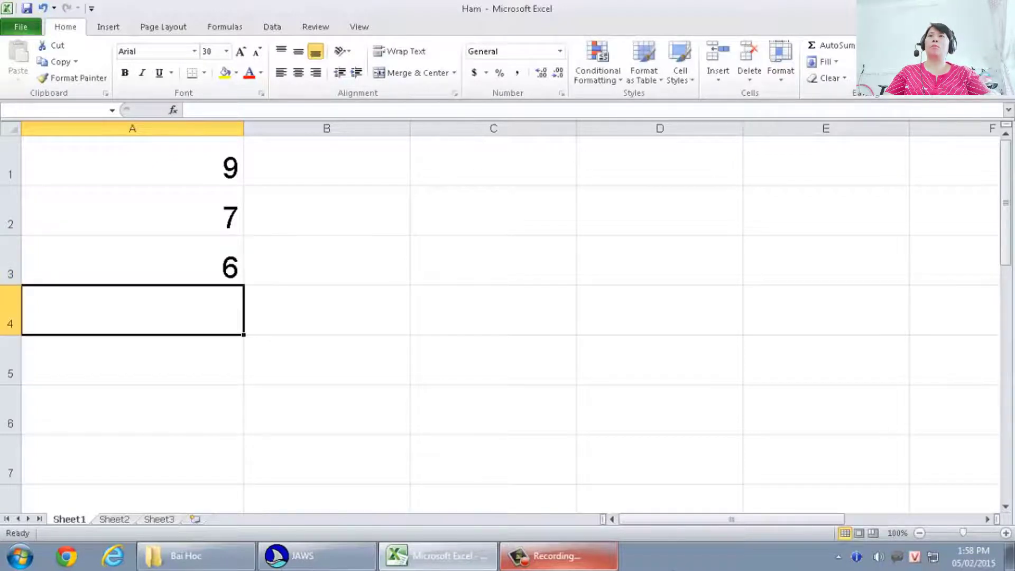
pyautogui.write('8')
pyautogui.press('Return')
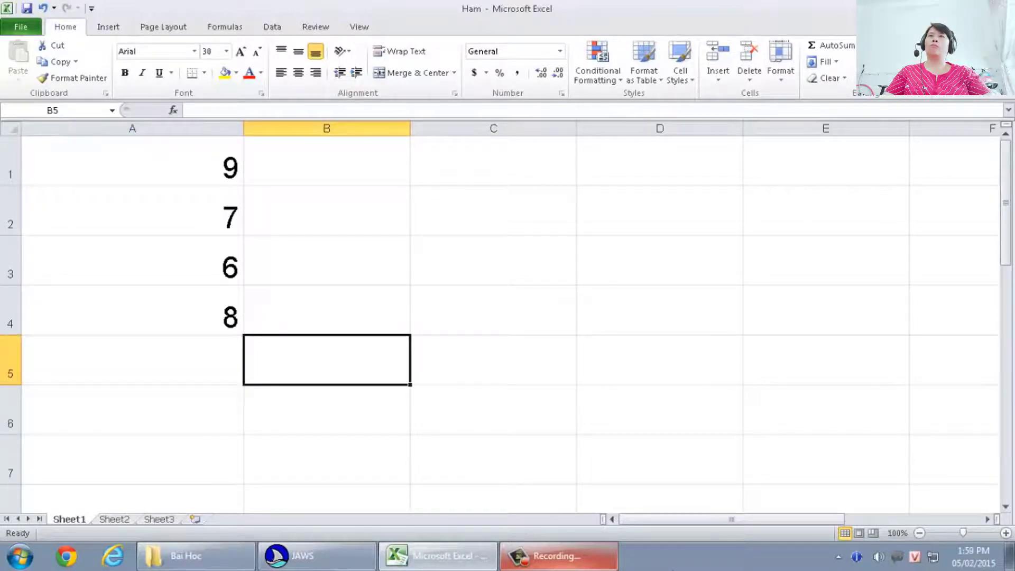
# Step: Enter =RANK(A1;A1:A4;0) in B1 so it returns 1 for the value 9
pyautogui.click(326, 161)
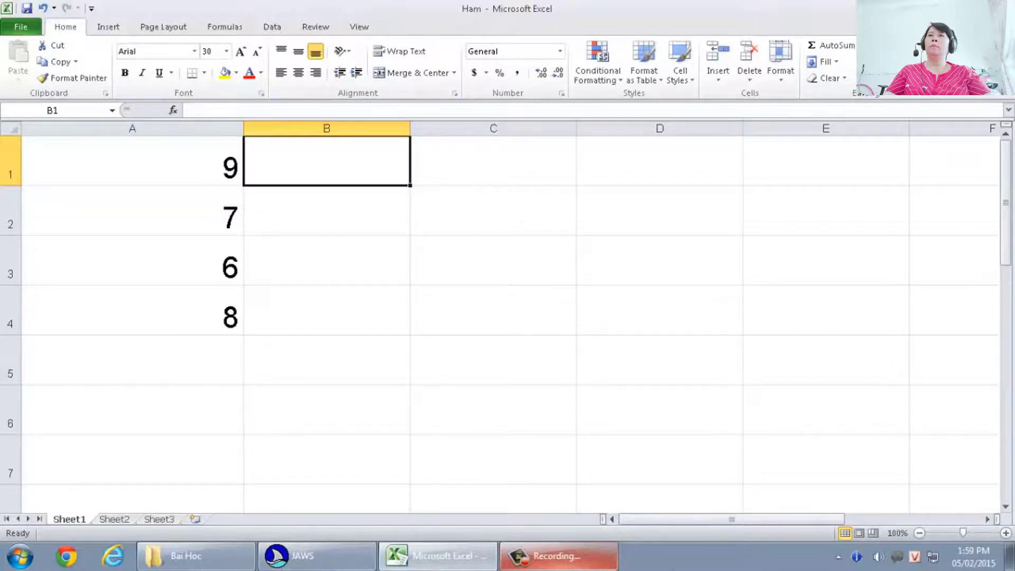
pyautogui.write('=')
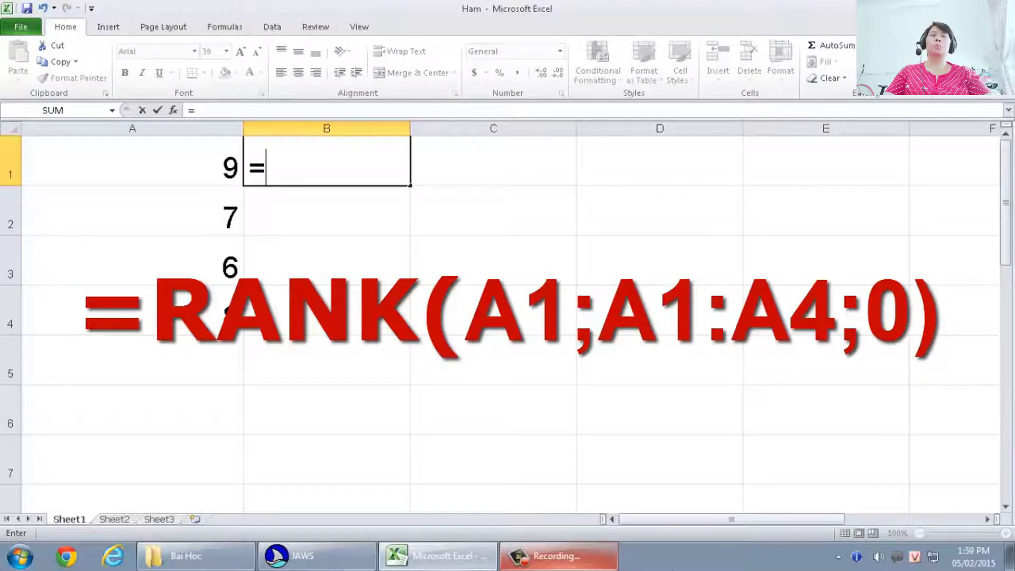
pyautogui.write('r')
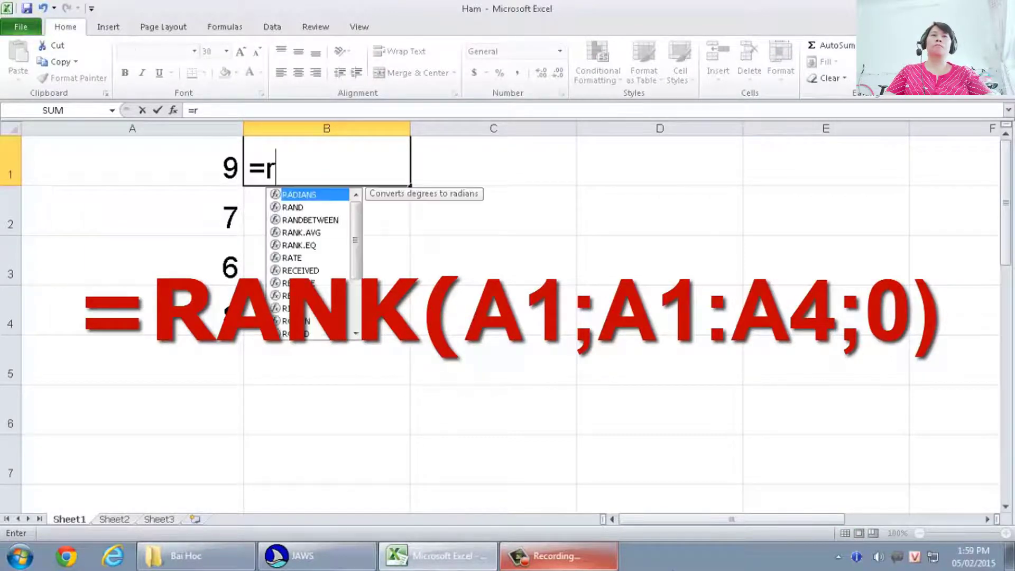
pyautogui.write('an')
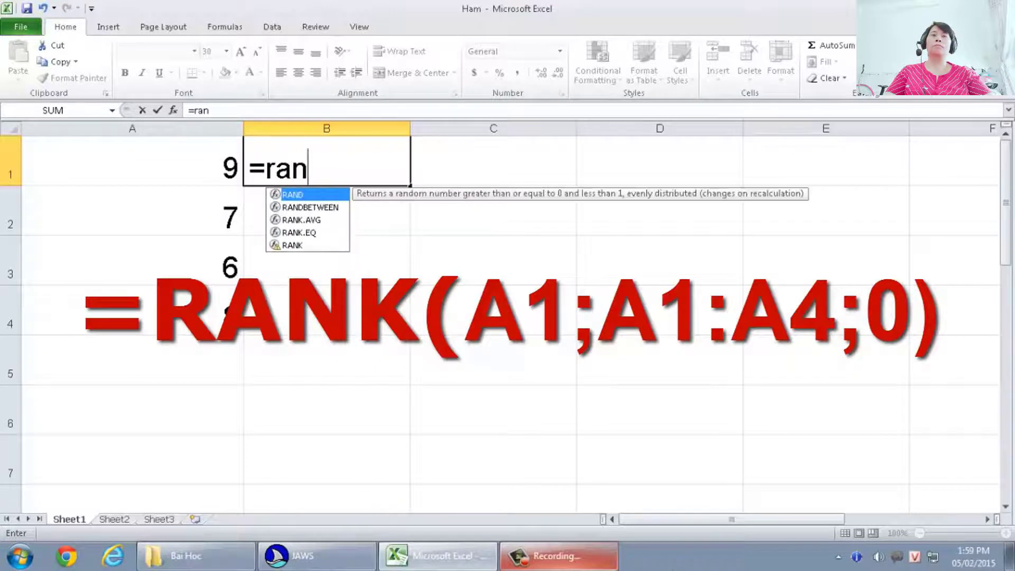
pyautogui.write('k')
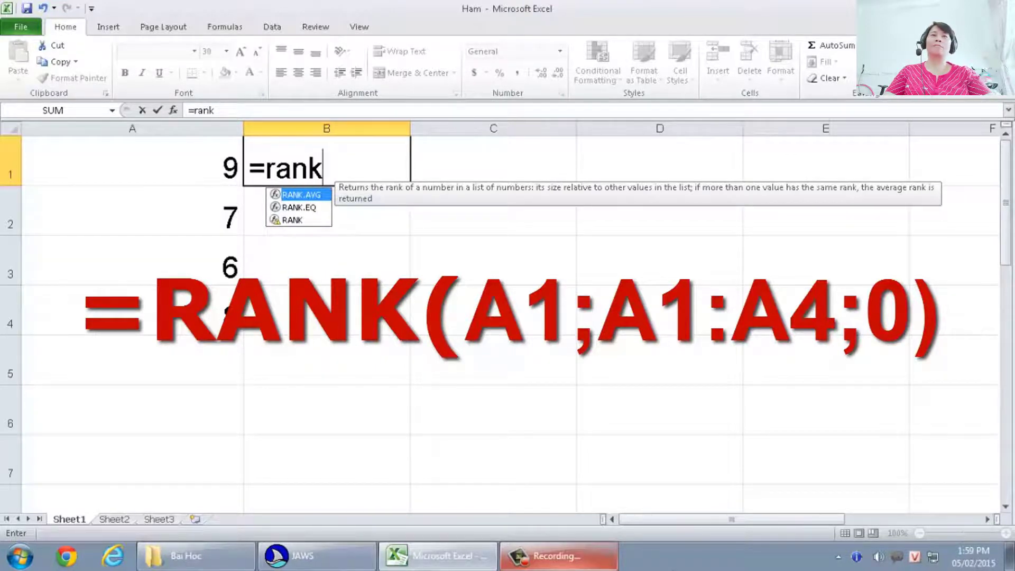
pyautogui.write('(')
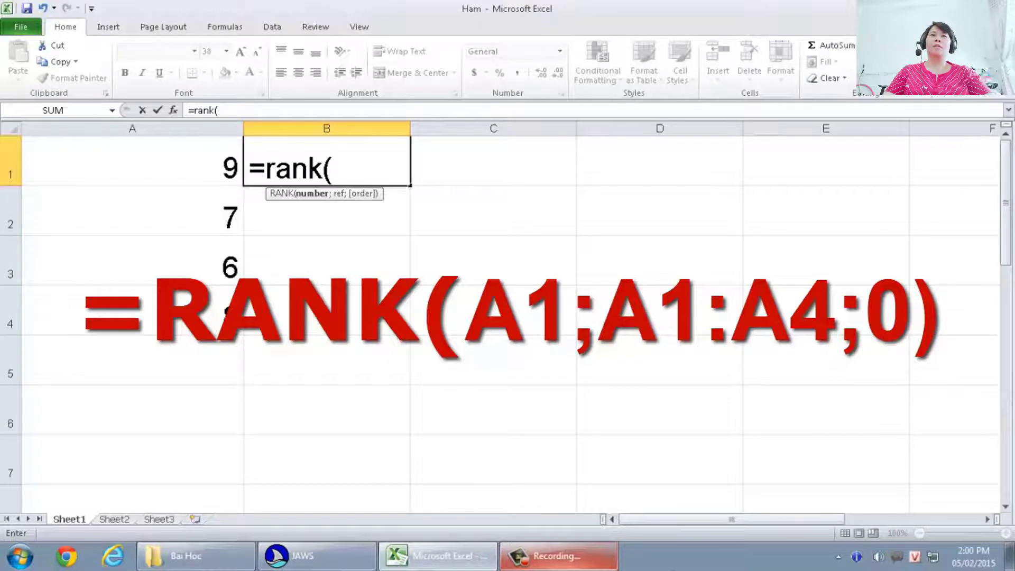
pyautogui.write('a1')
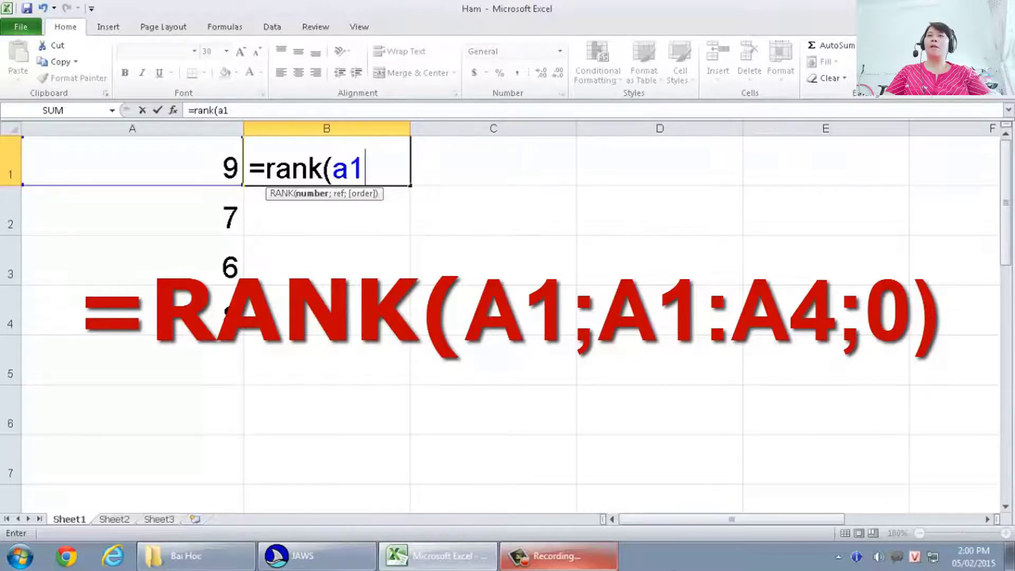
pyautogui.write(';')
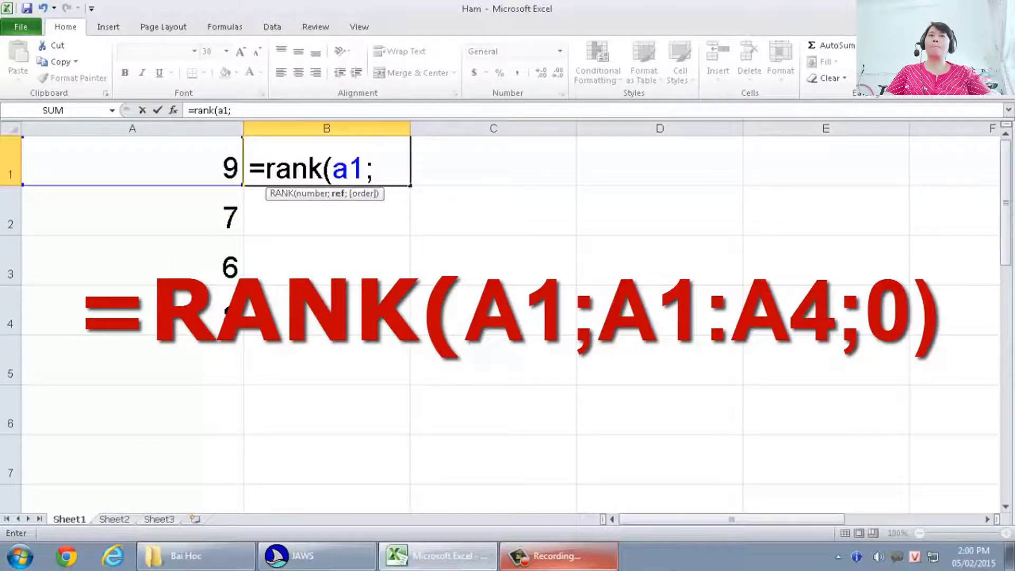
pyautogui.write('a')
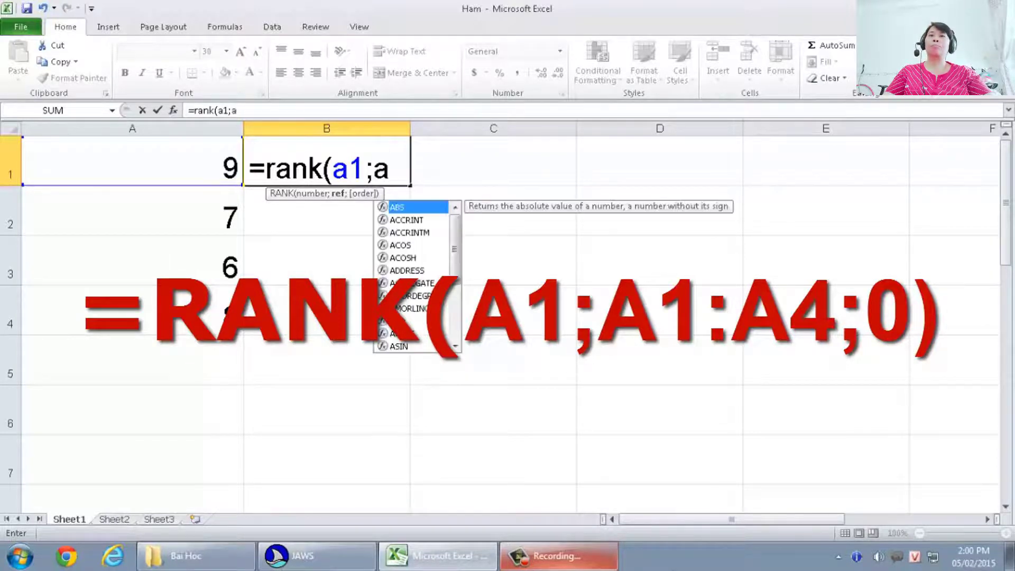
pyautogui.write('1')
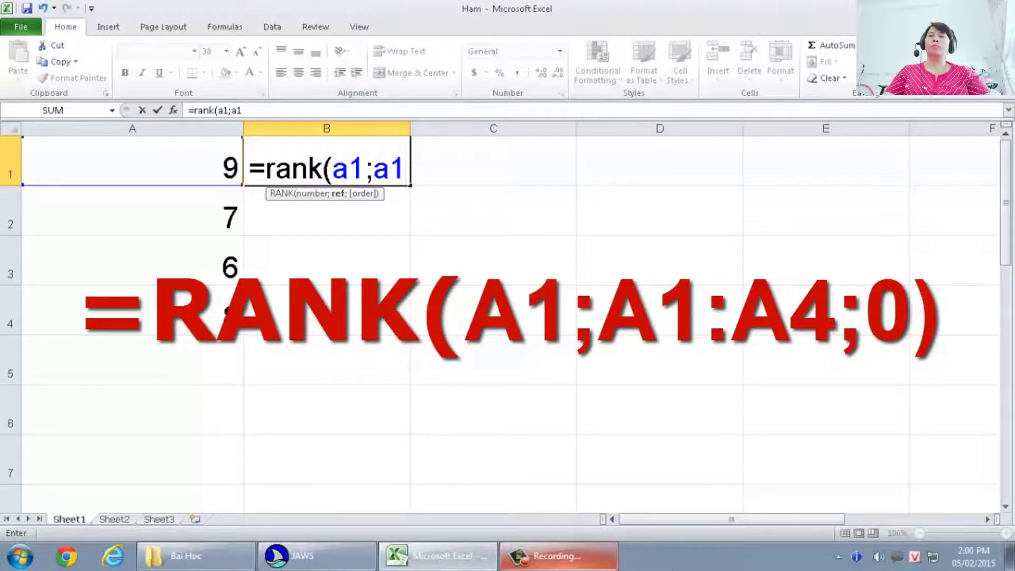
pyautogui.write(':')
pyautogui.write('a4')
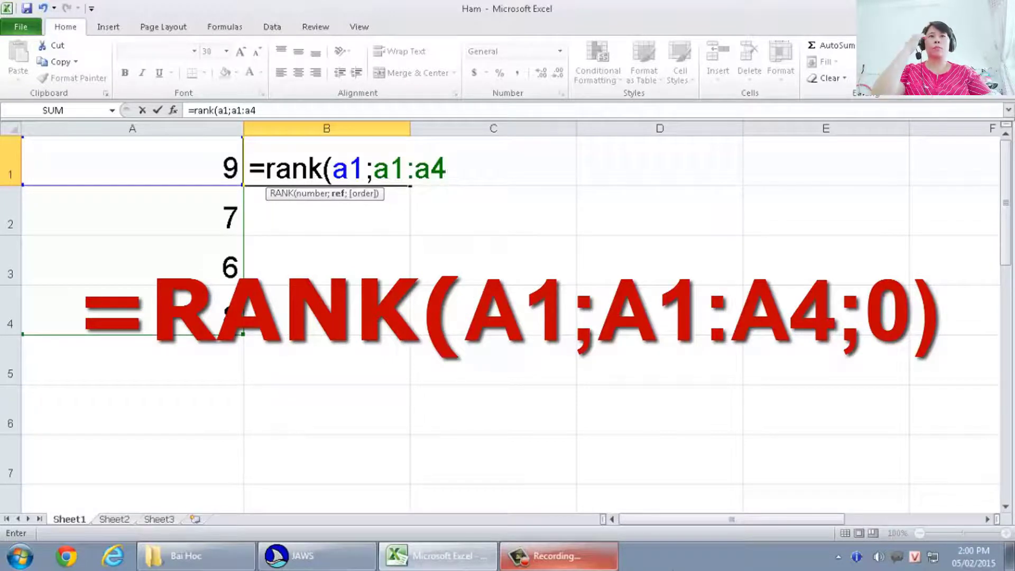
pyautogui.write(';')
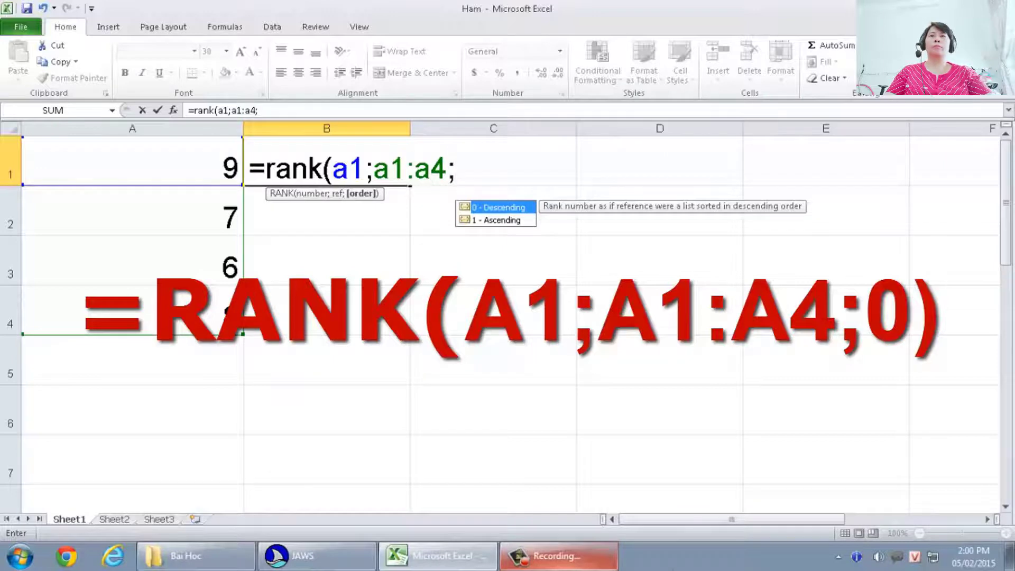
pyautogui.write('0')
pyautogui.write(')')
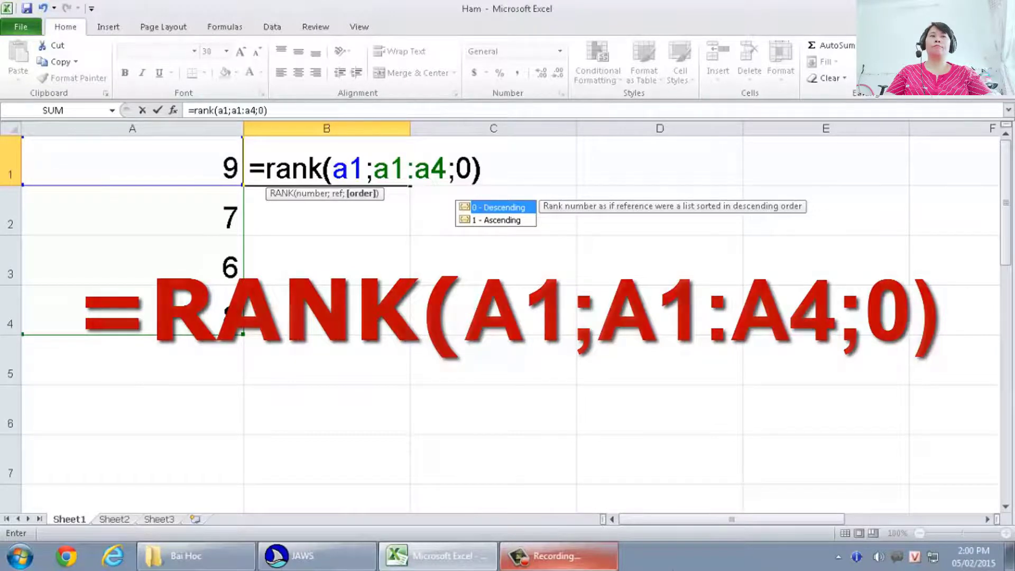
pyautogui.press('Return')
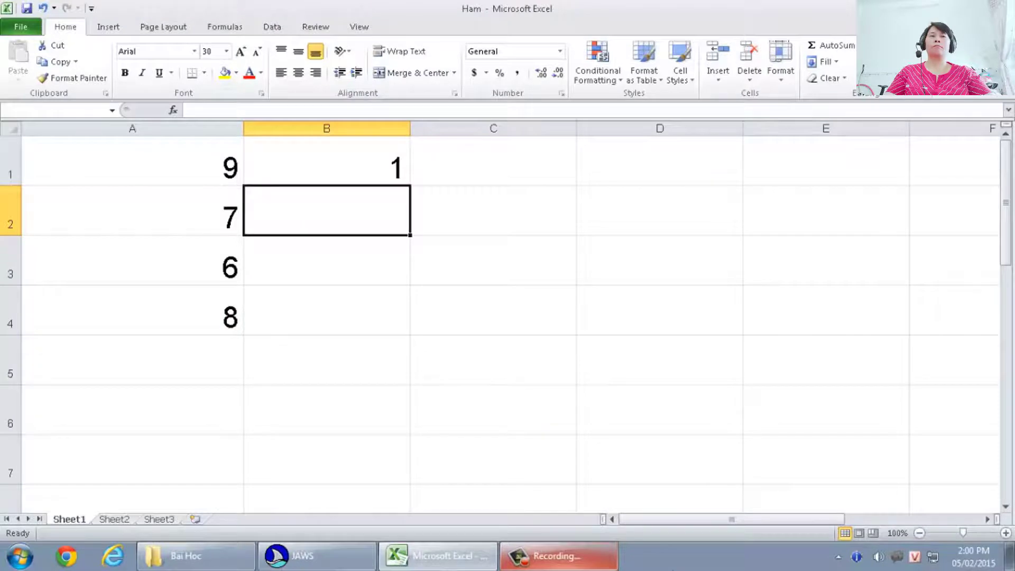
pyautogui.press('Up')
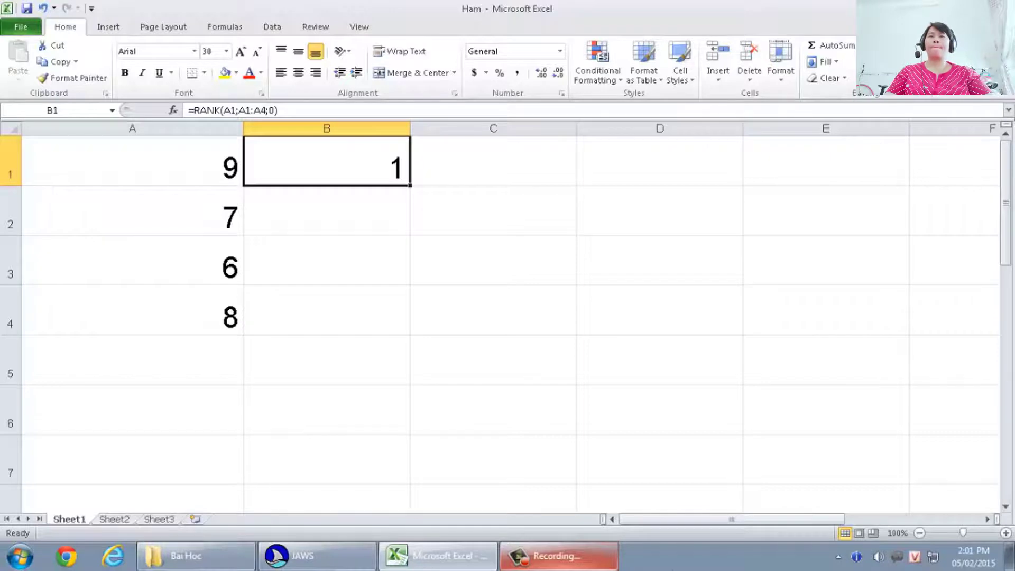
pyautogui.press('Down')
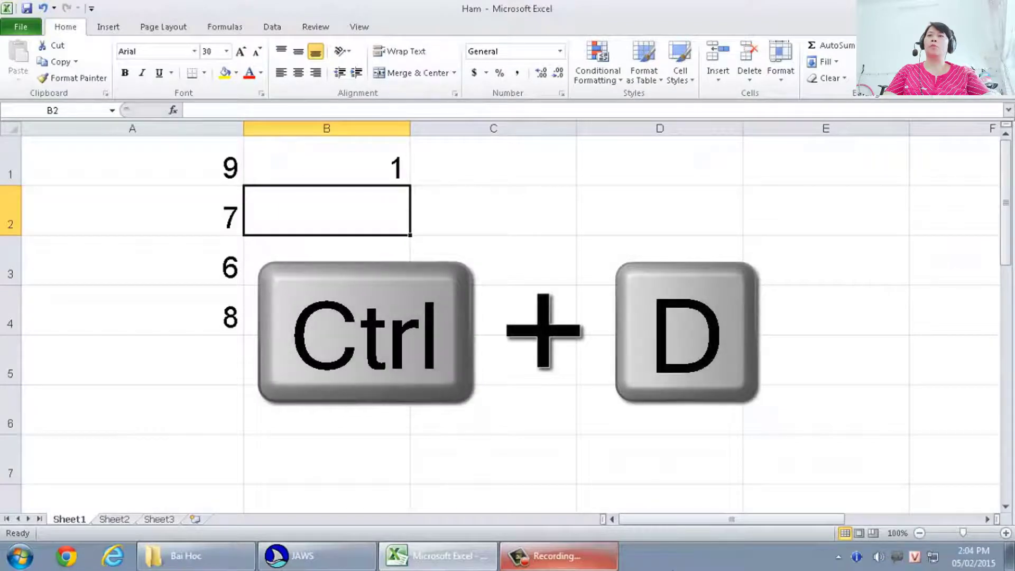
# Step: Fill the B1 RANK formula down into B2, B3 and B4 with Ctrl+D
pyautogui.hotkey('ctrl', 'd')
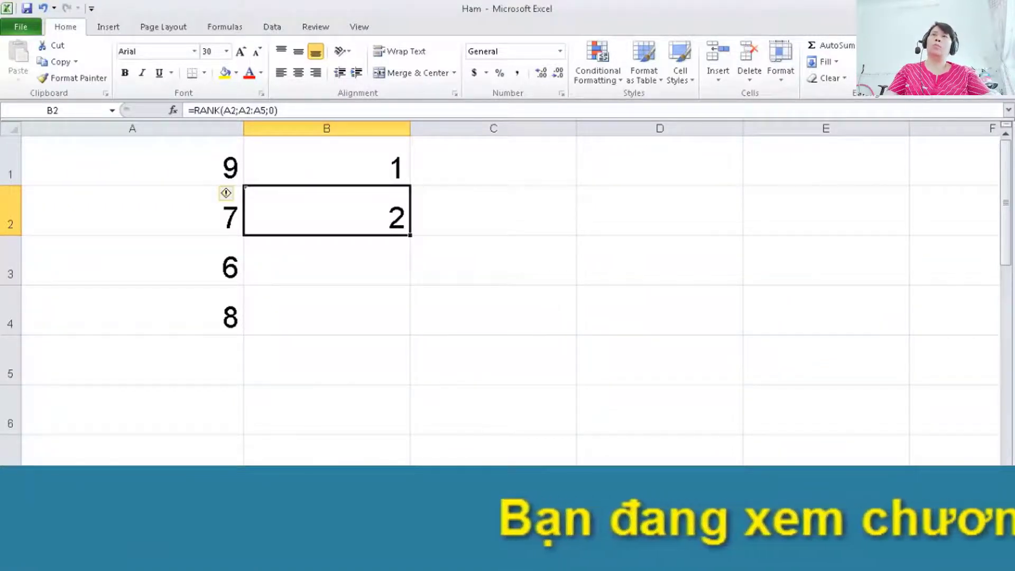
pyautogui.click(327, 260)
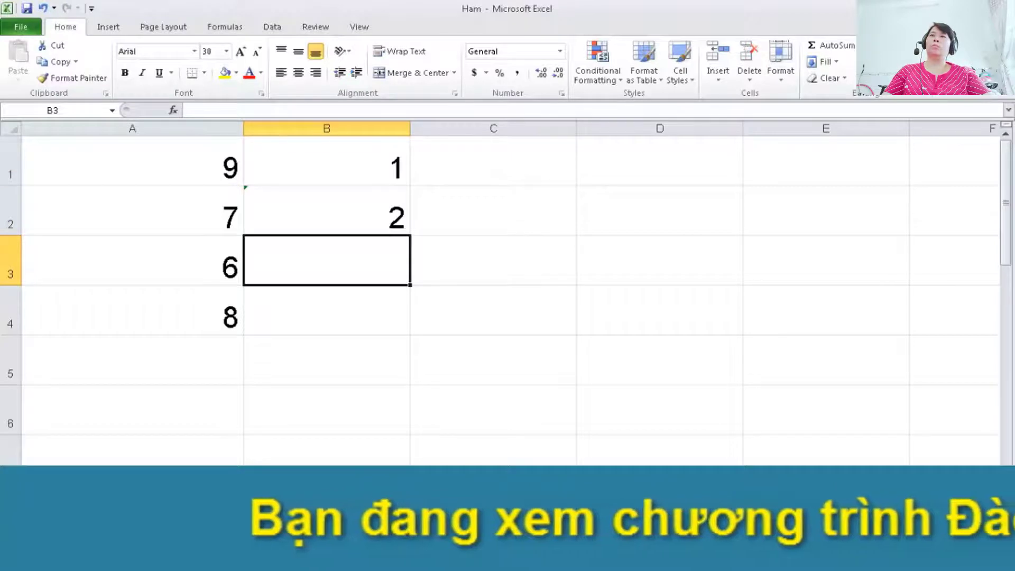
pyautogui.hotkey('ctrl', 'd')
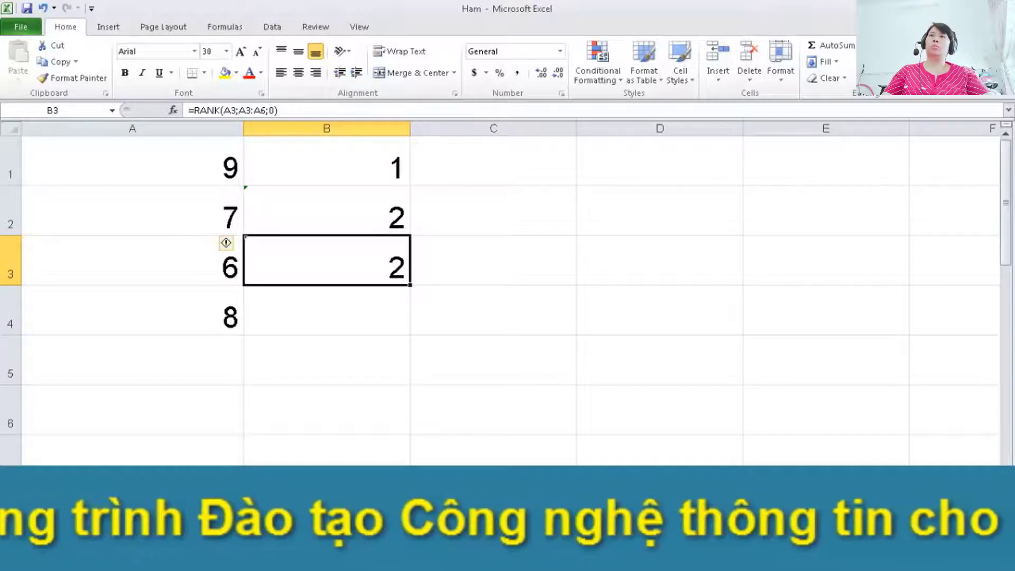
pyautogui.click(327, 311)
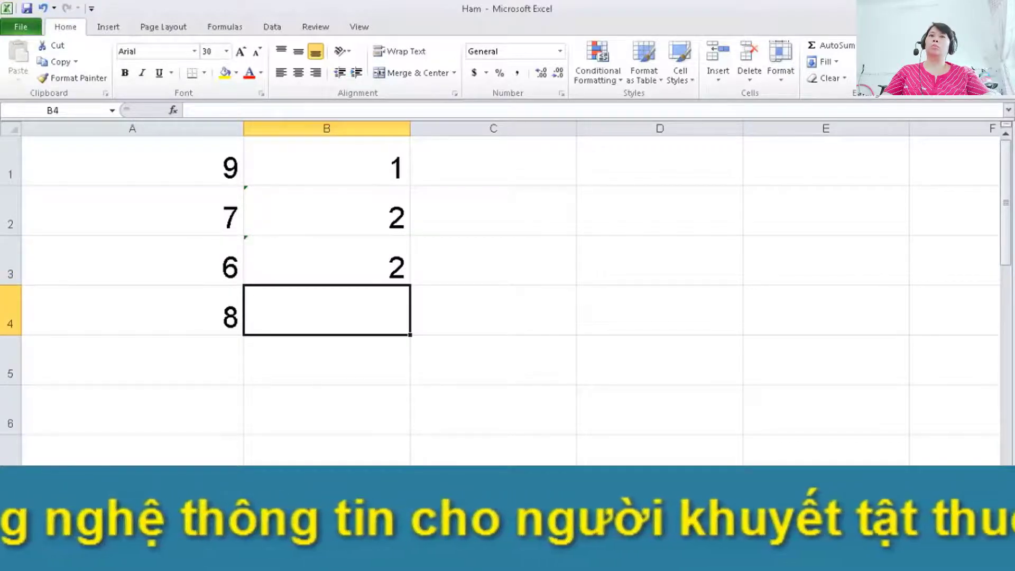
pyautogui.hotkey('ctrl', 'd')
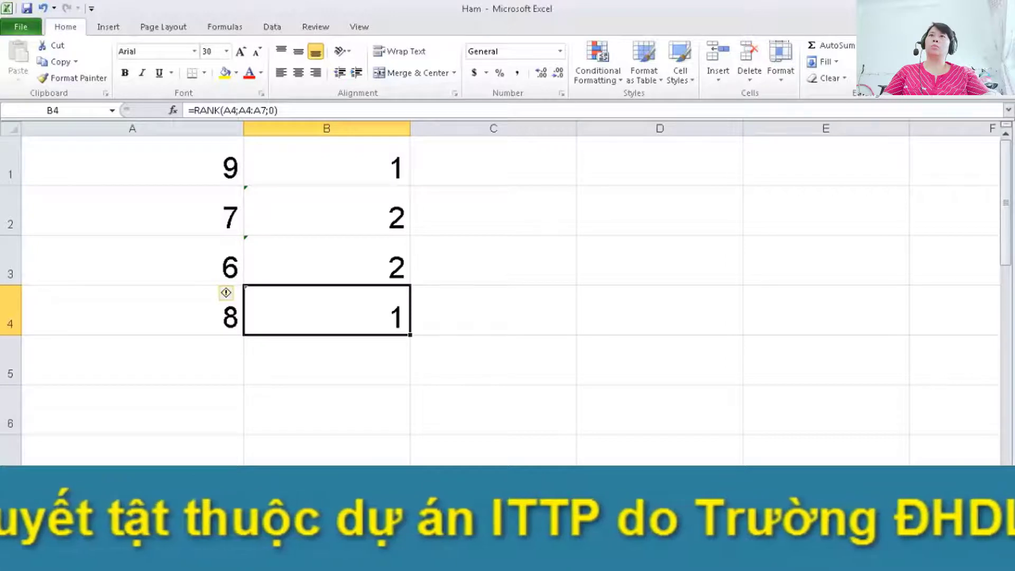
# Step: Compare the values in A2:A4 with the shifted formulas in B2:B4, e.g. =RANK(A2;A2:A5;0)
pyautogui.click(132, 310)
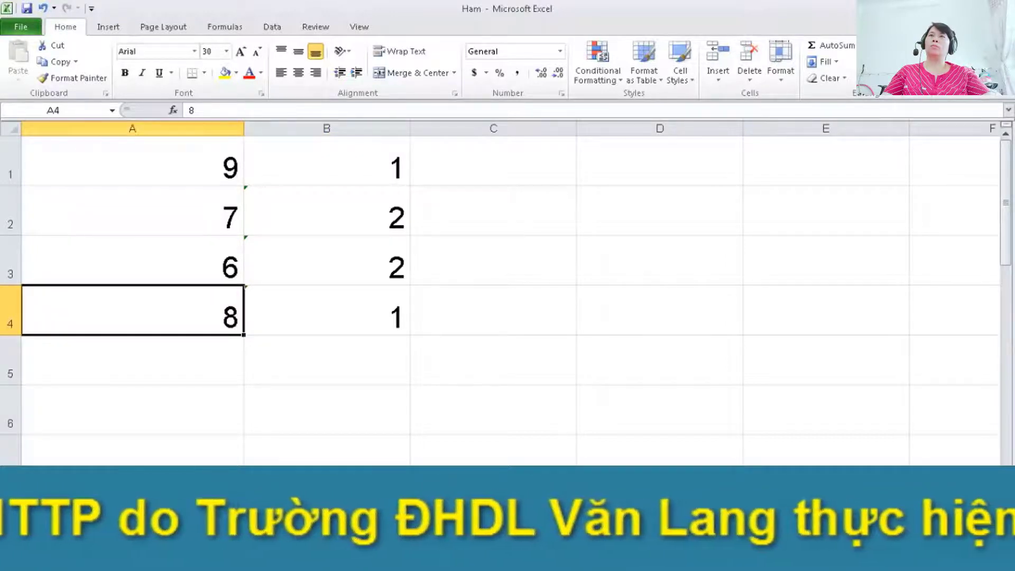
pyautogui.click(327, 309)
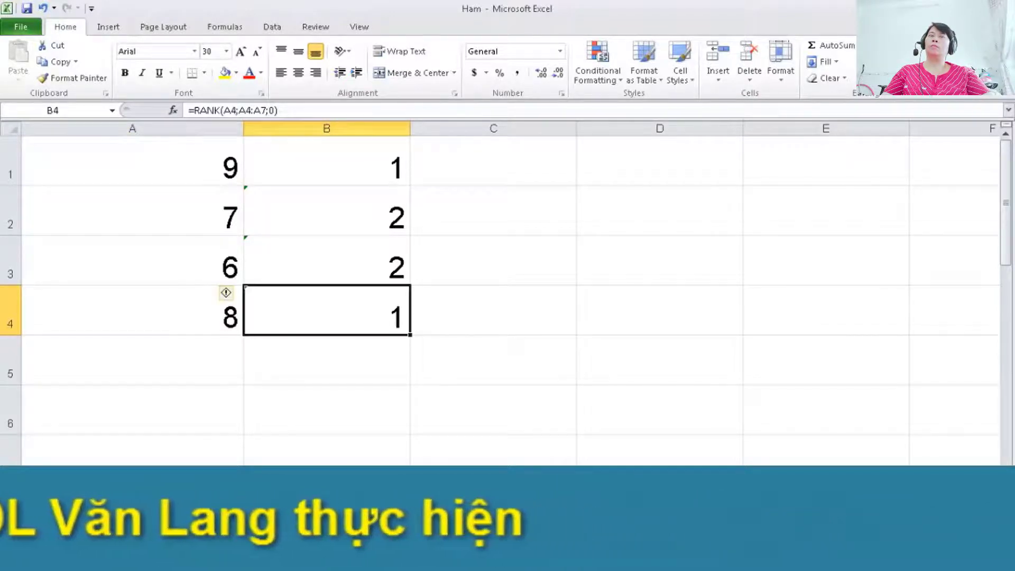
pyautogui.click(132, 261)
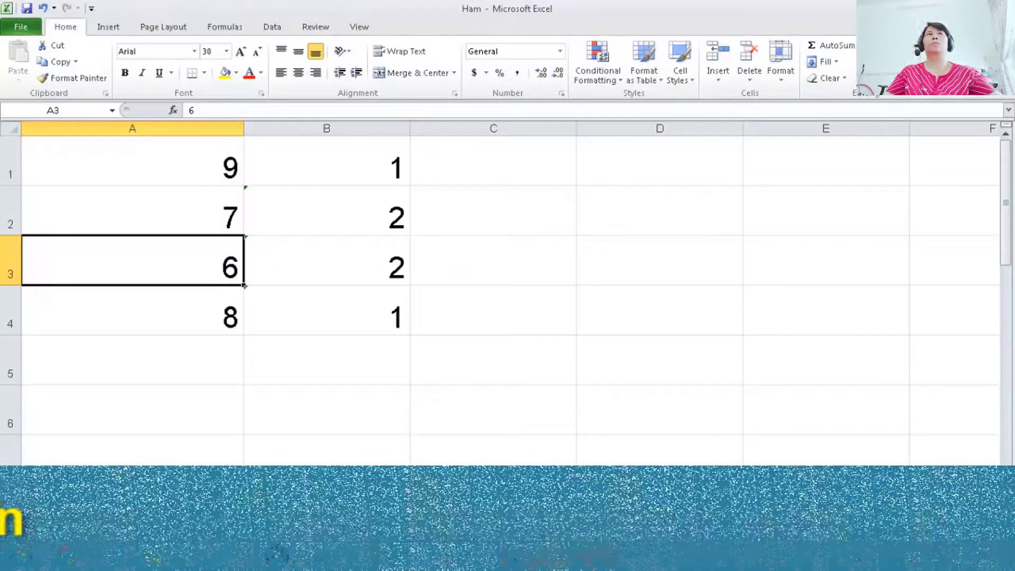
pyautogui.click(327, 260)
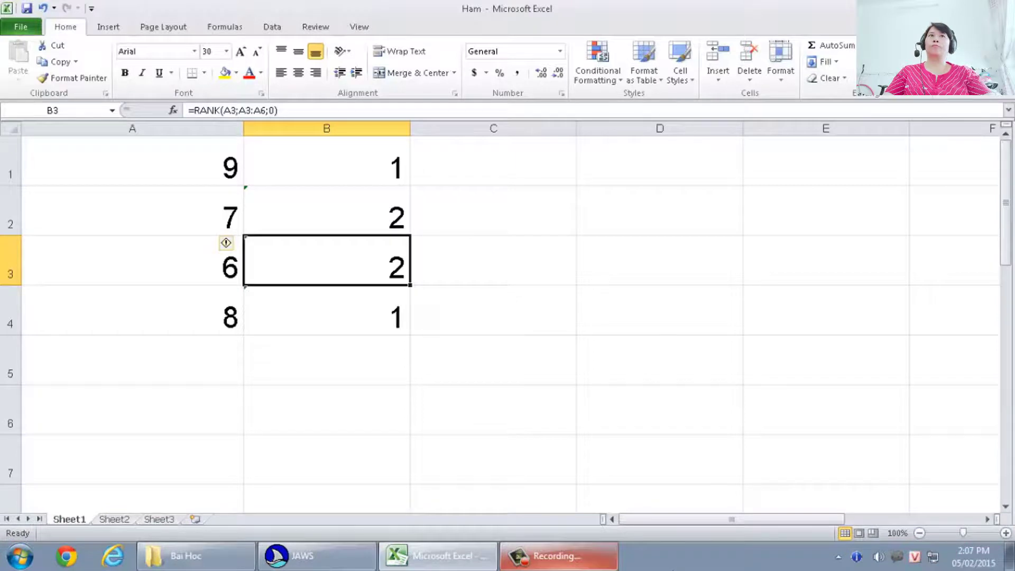
pyautogui.click(133, 210)
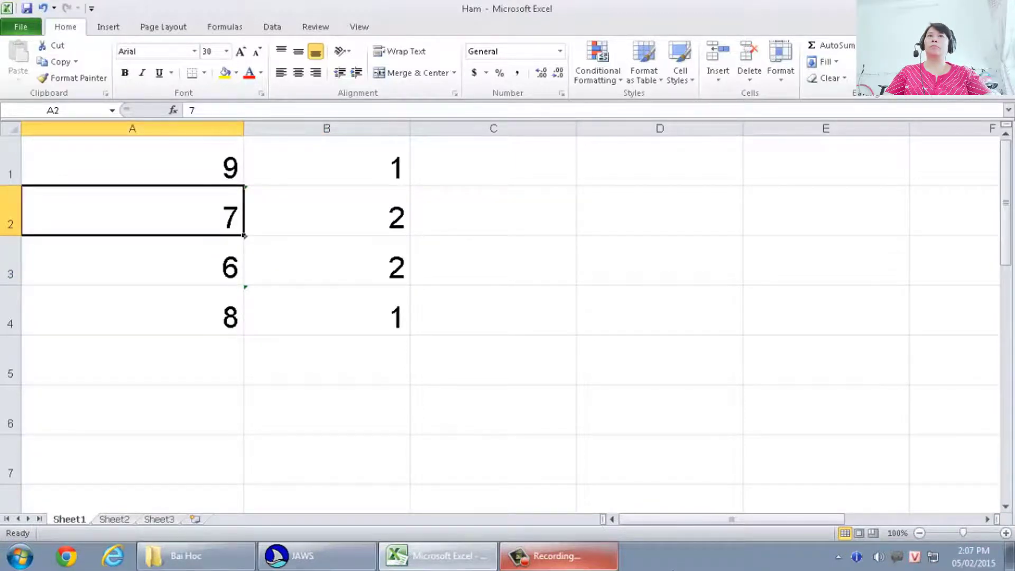
pyautogui.click(327, 210)
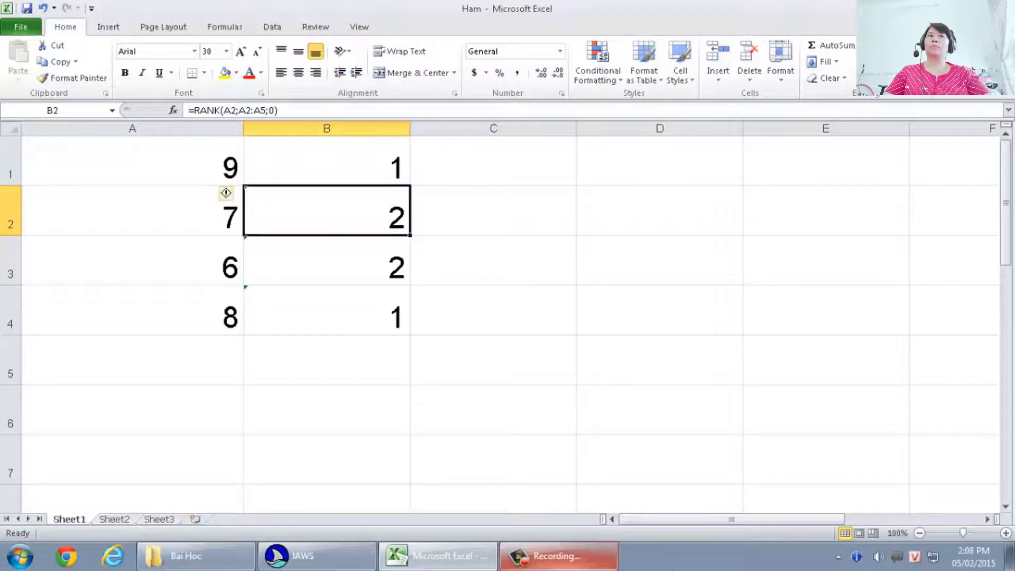
pyautogui.hotkey('ctrl', 'Home')
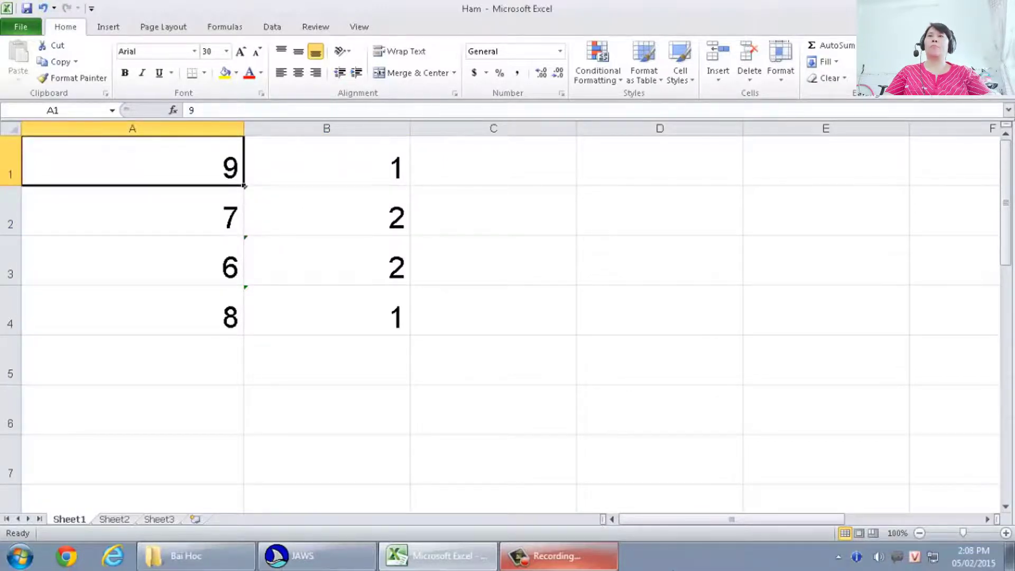
pyautogui.press('Right')
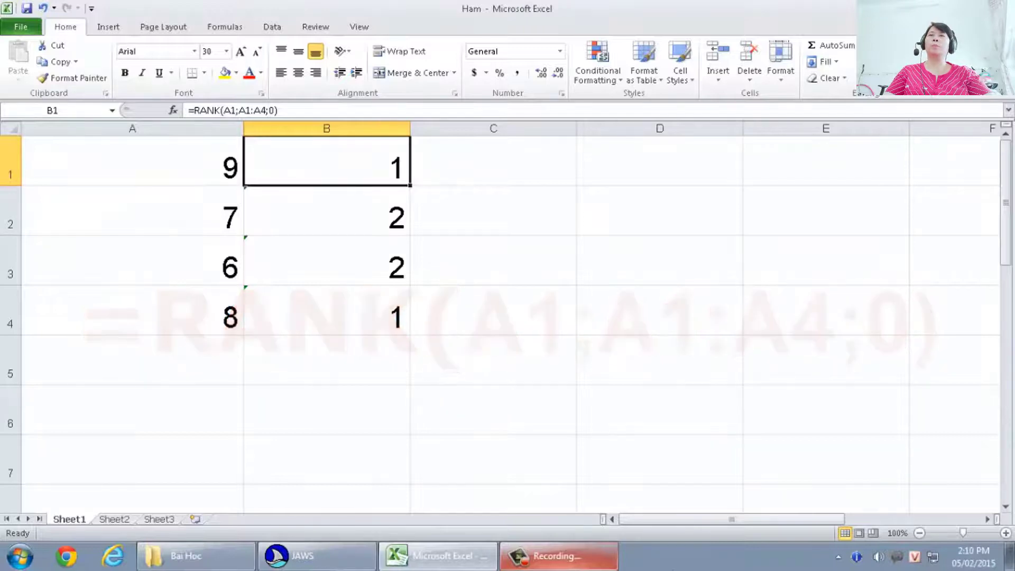
pyautogui.click(327, 211)
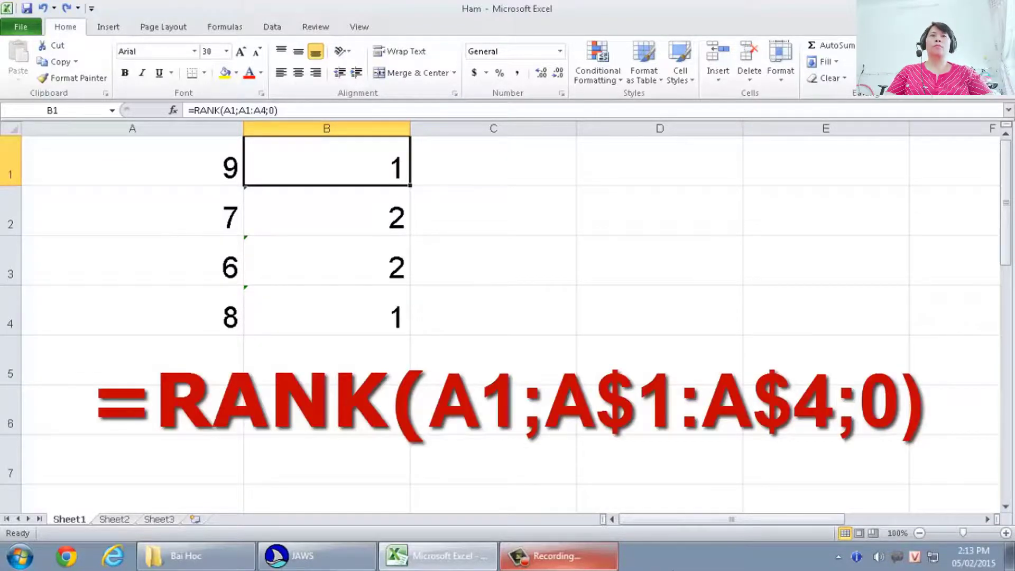
# Step: Type =rank(a1;a$1:a$4;0) in B1, locking the range rows with $
pyautogui.write('=')
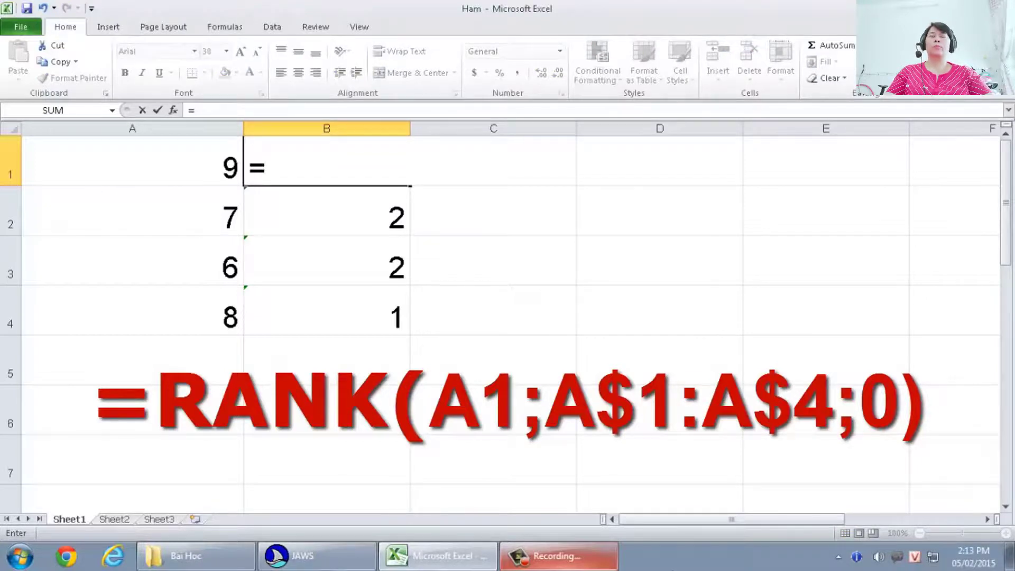
pyautogui.write('ran')
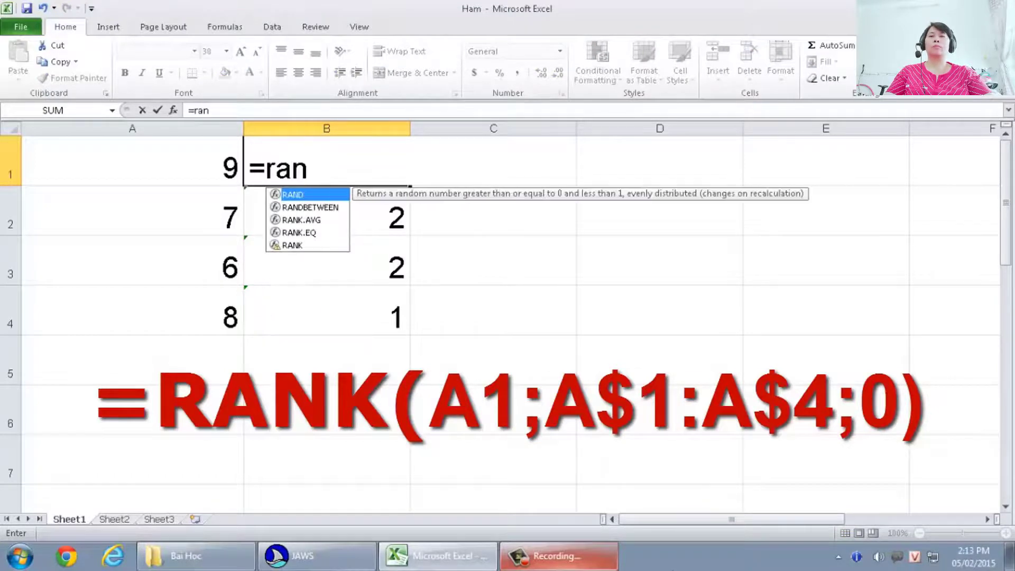
pyautogui.write('k')
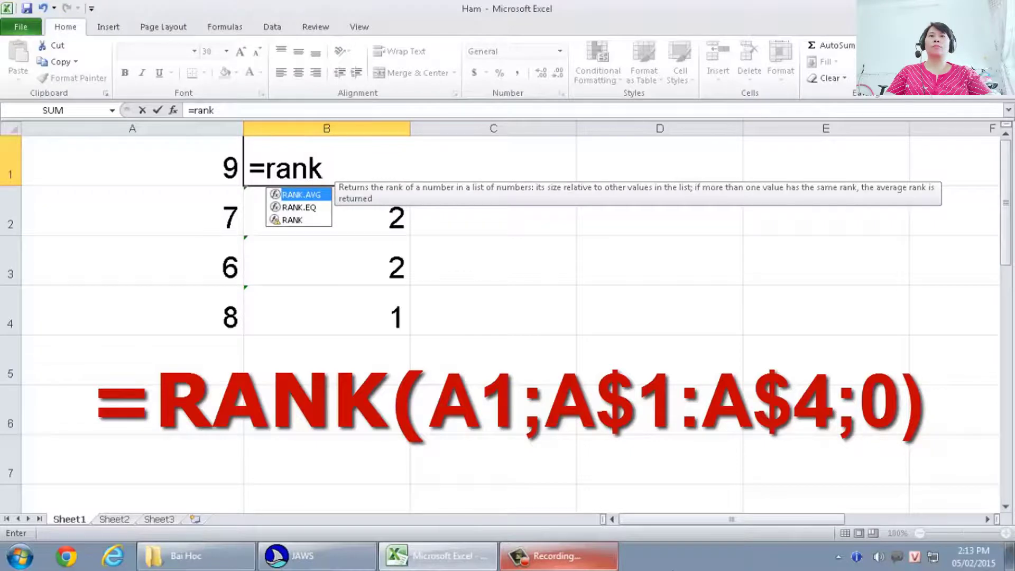
pyautogui.write('(')
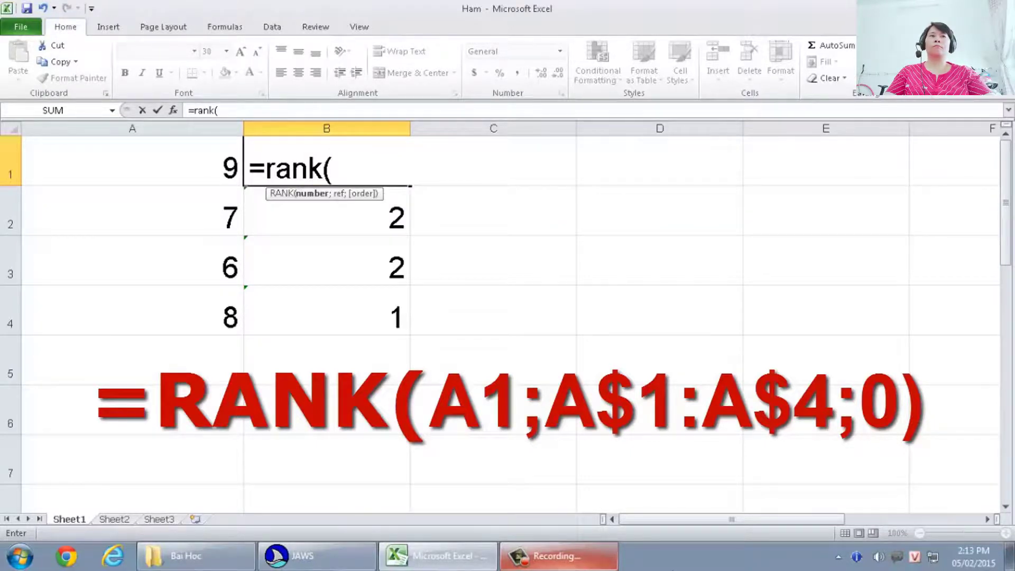
pyautogui.write('a1')
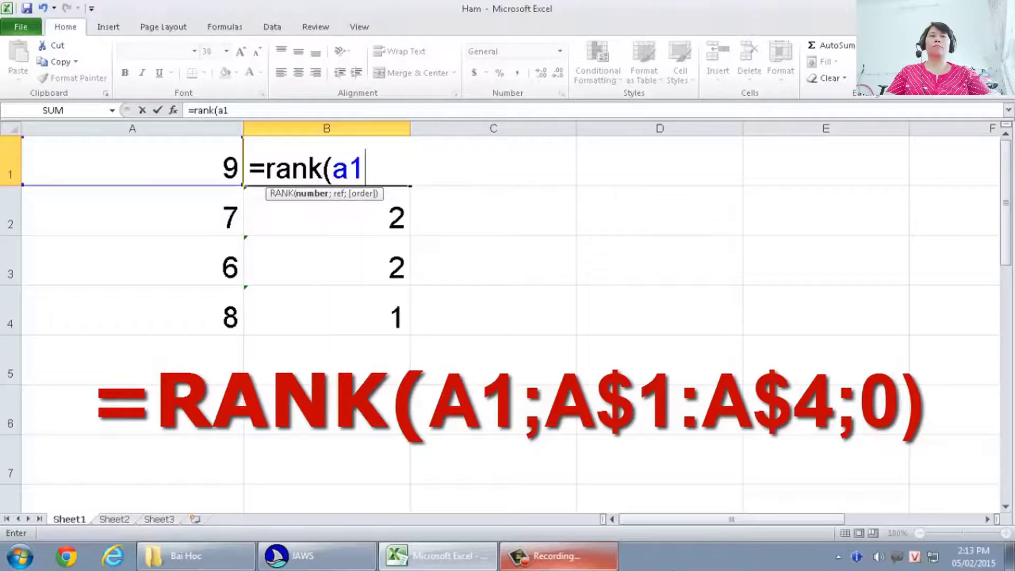
pyautogui.write(';')
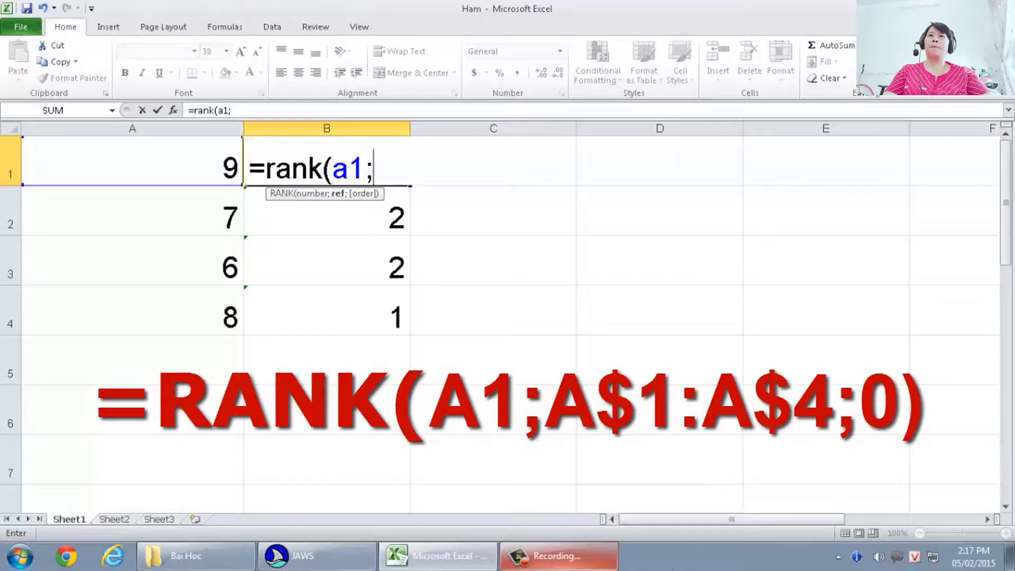
pyautogui.write('a')
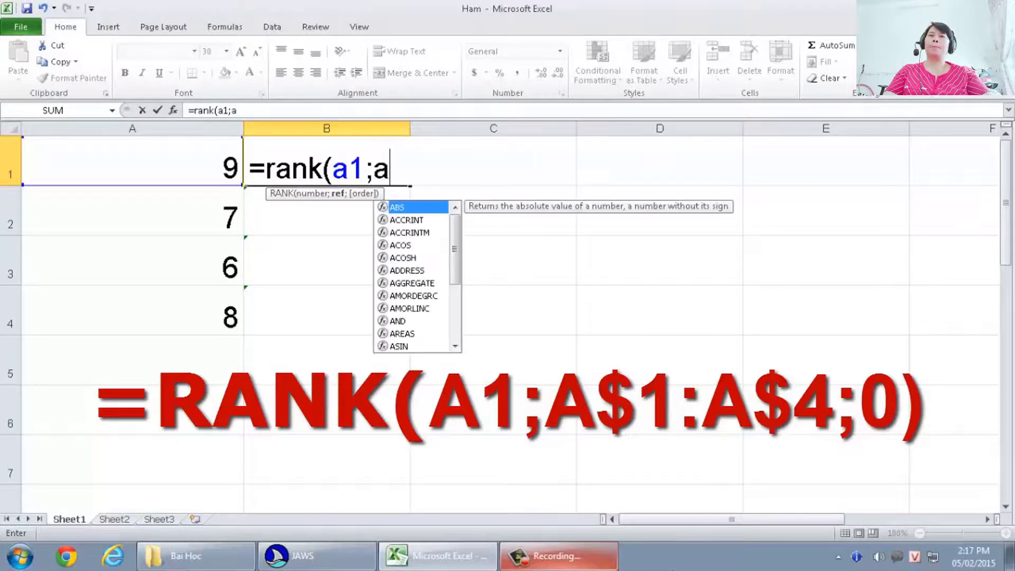
pyautogui.write('$')
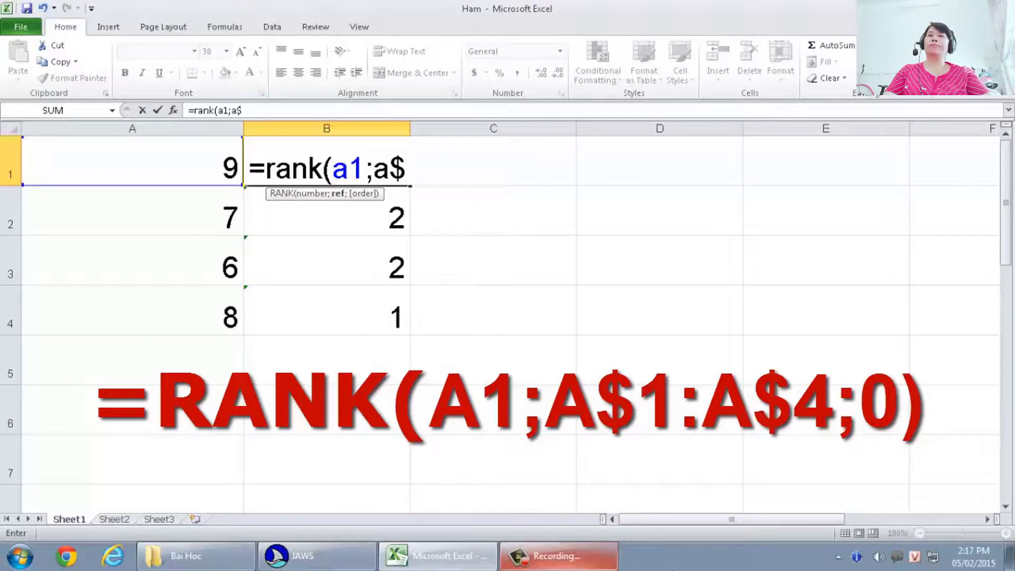
pyautogui.write('1')
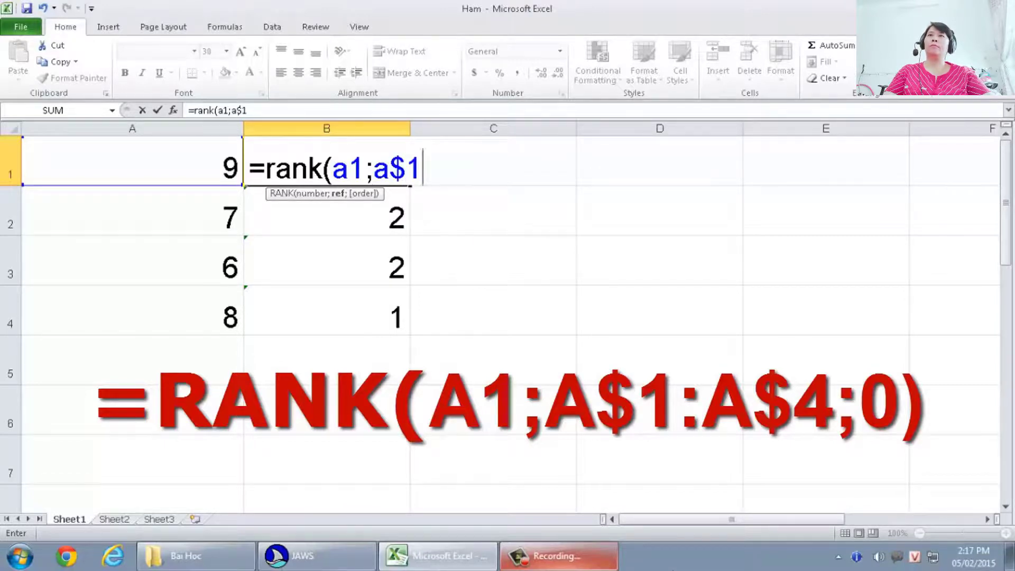
pyautogui.write(':')
pyautogui.write('a')
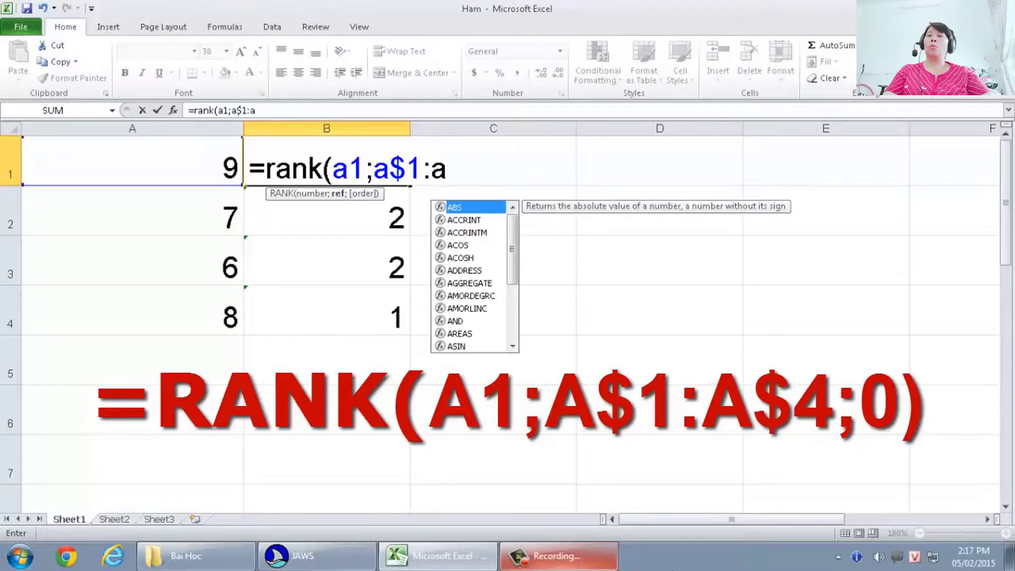
pyautogui.write('$')
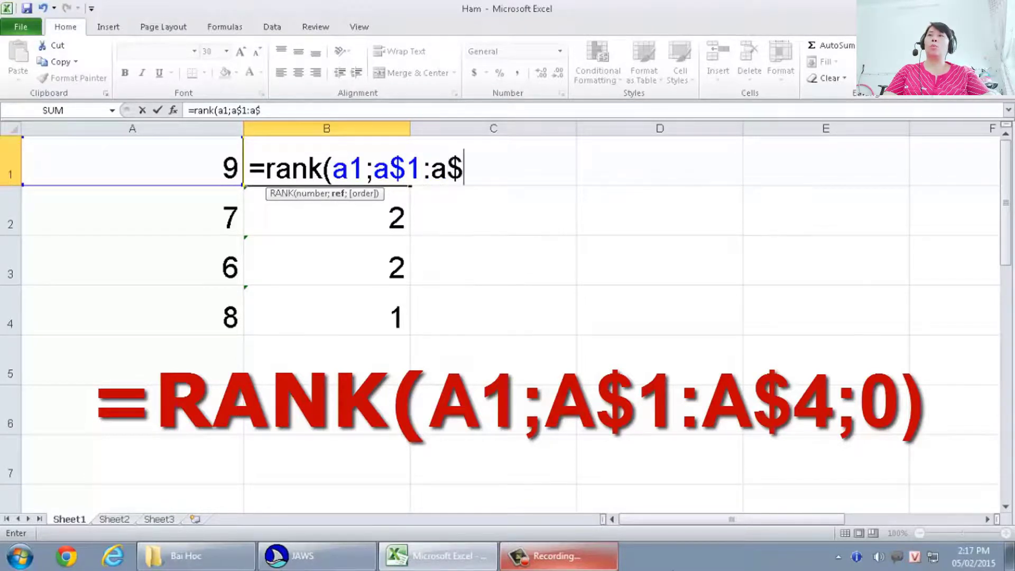
pyautogui.write('4')
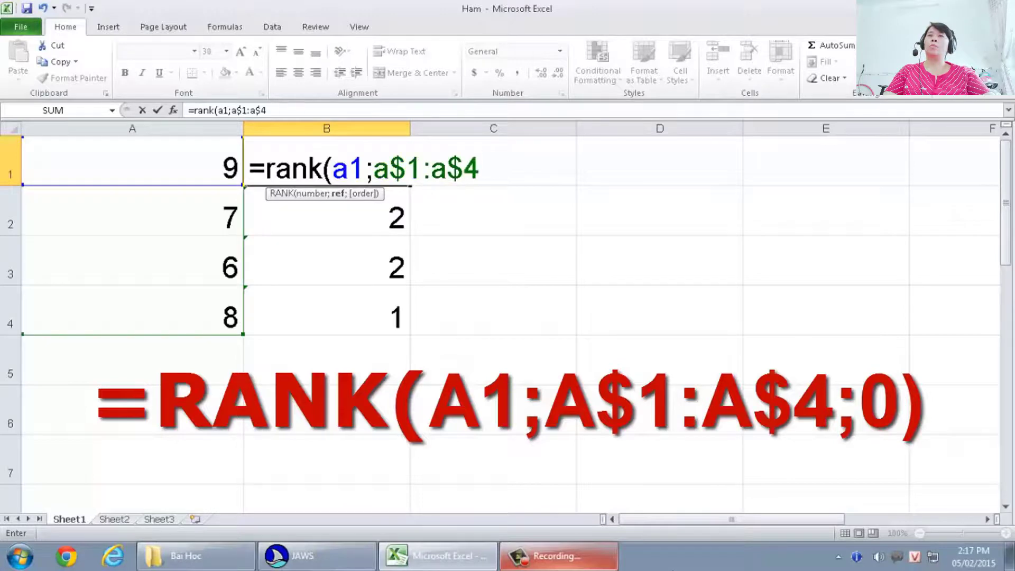
pyautogui.write(';')
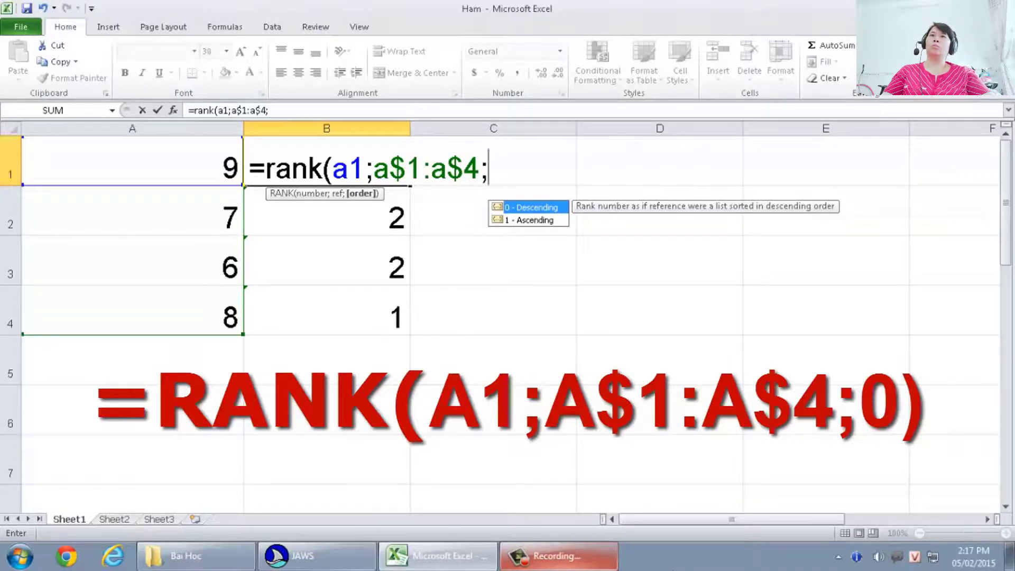
pyautogui.write('0')
pyautogui.write(')')
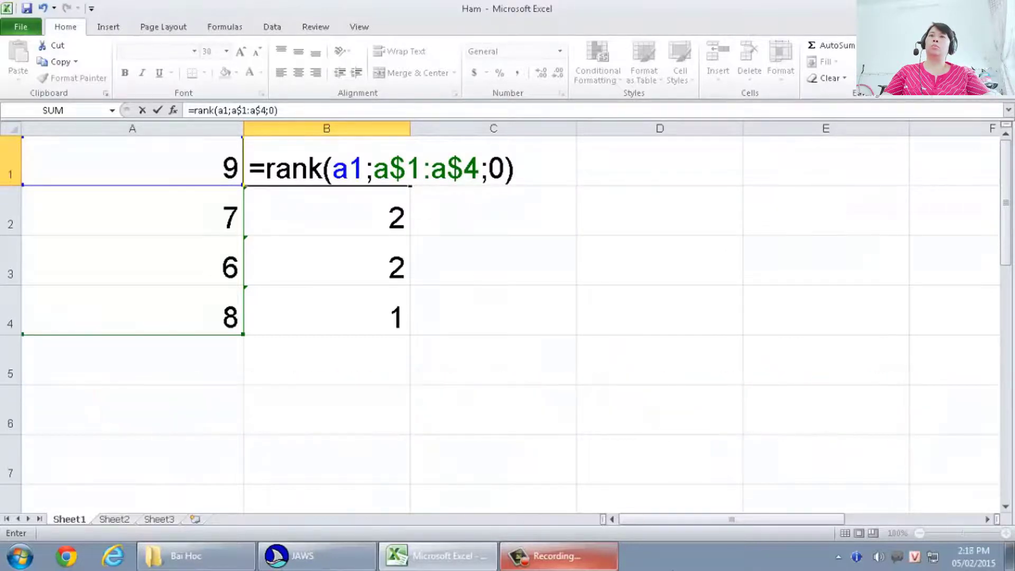
# Step: Commit B1's formula showing rank 1, then check that B2's =RANK(A2;A$1:A$4;0) returns 3
pyautogui.press('Return')
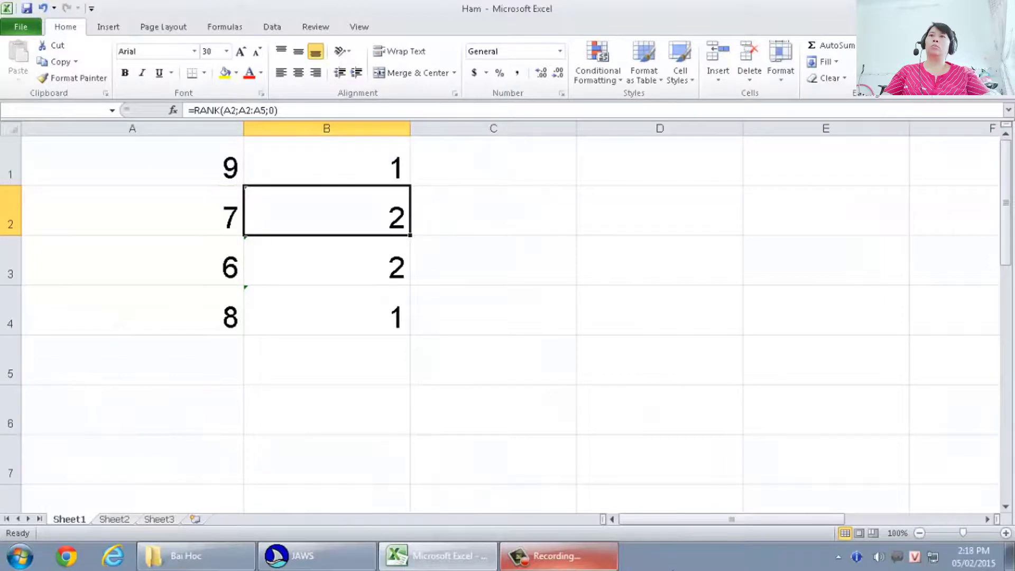
pyautogui.press('Up')
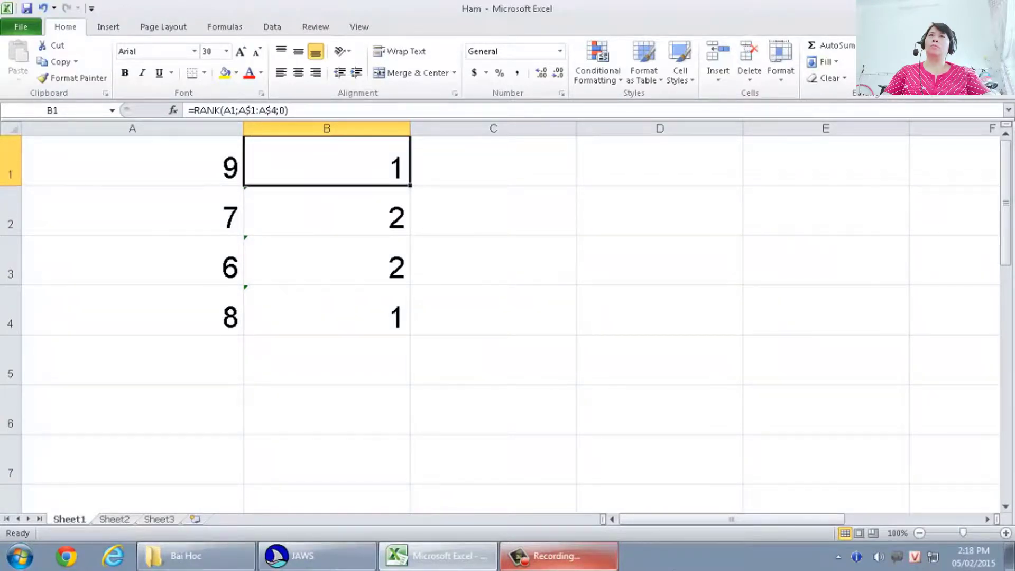
pyautogui.press('Down')
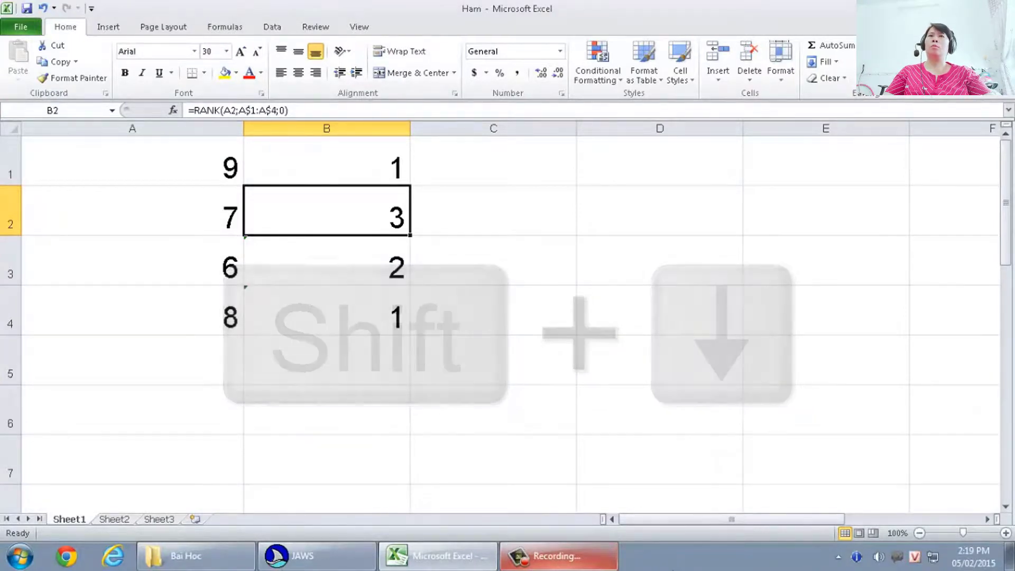
# Step: Fill the locked-range formula from B2 into B3:B4, giving ranks 4 and 2, then select B1
pyautogui.hotkey('shift', 'Down')
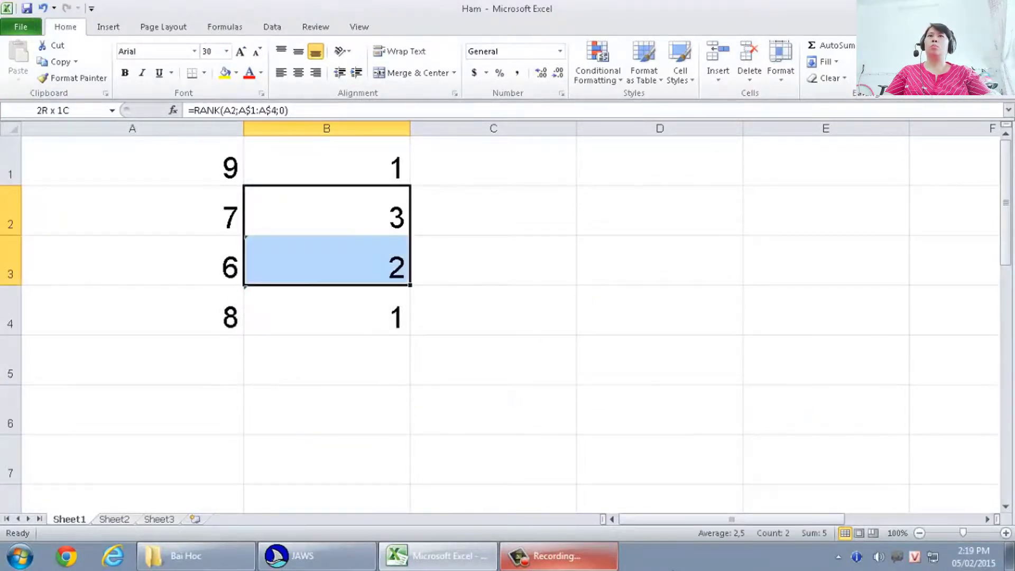
pyautogui.hotkey('shift', 'Down')
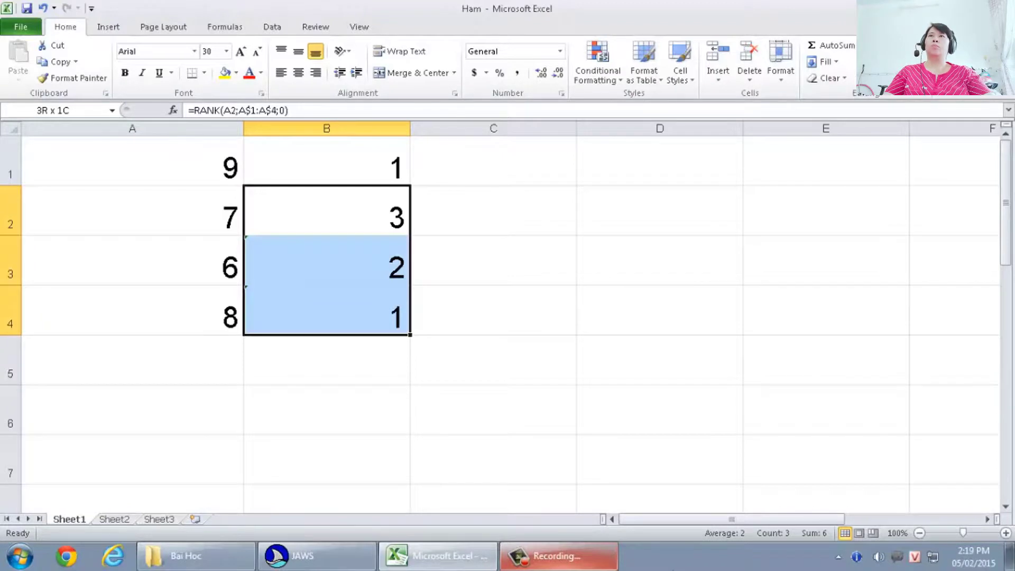
pyautogui.hotkey('ctrl', 'd')
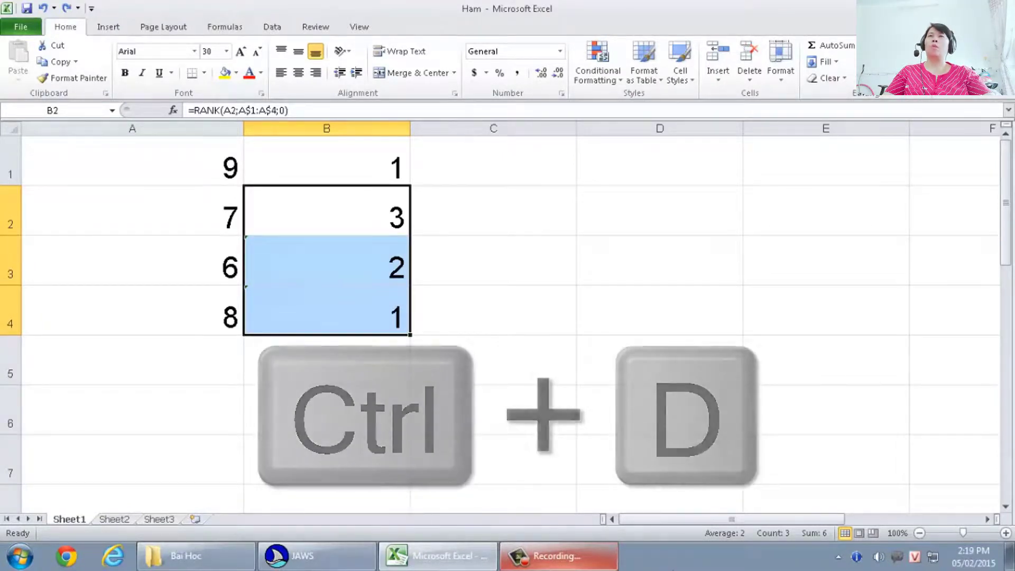
pyautogui.press('F9')
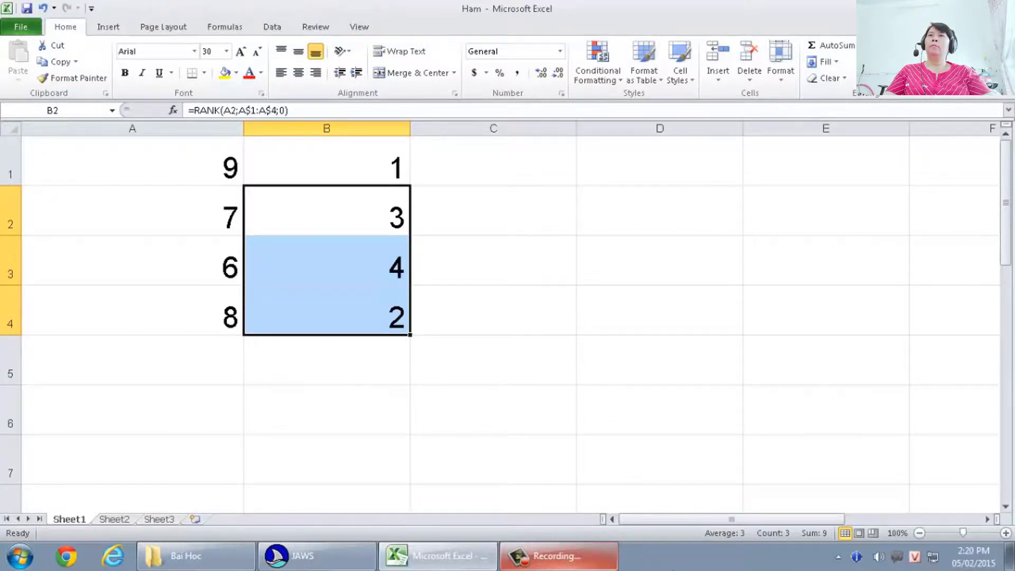
pyautogui.click(326, 162)
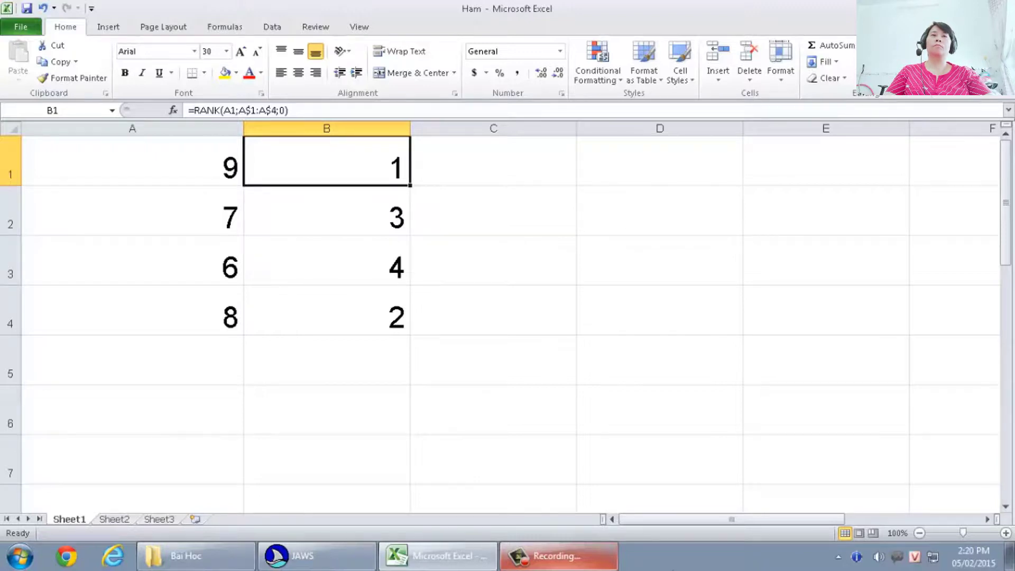
pyautogui.click(327, 211)
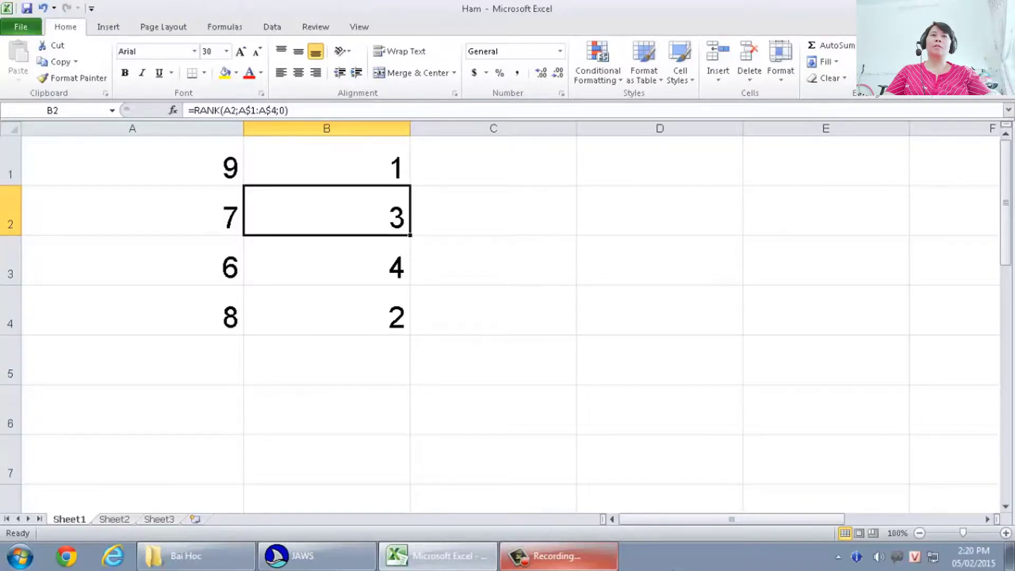
pyautogui.click(326, 260)
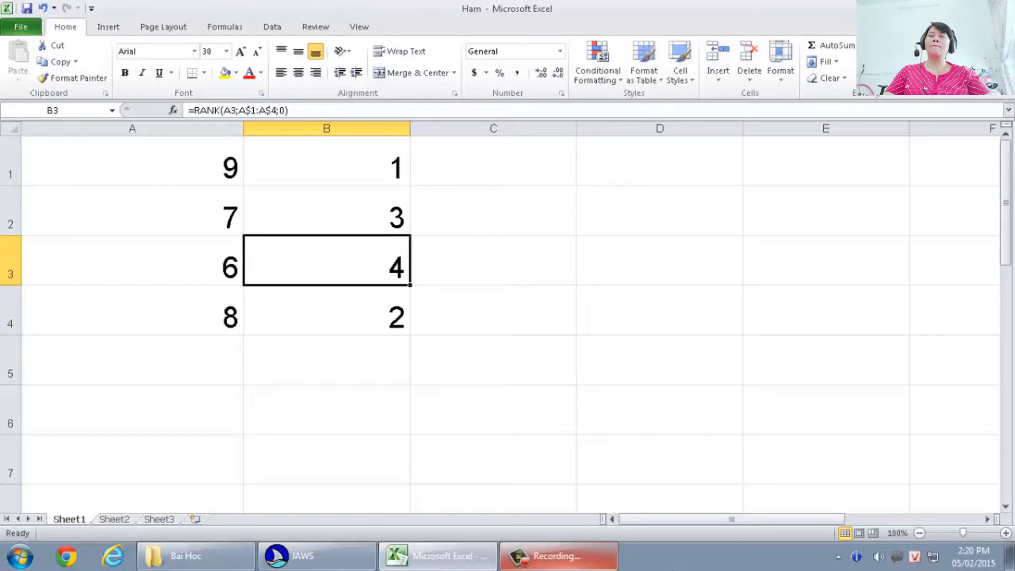
pyautogui.click(327, 310)
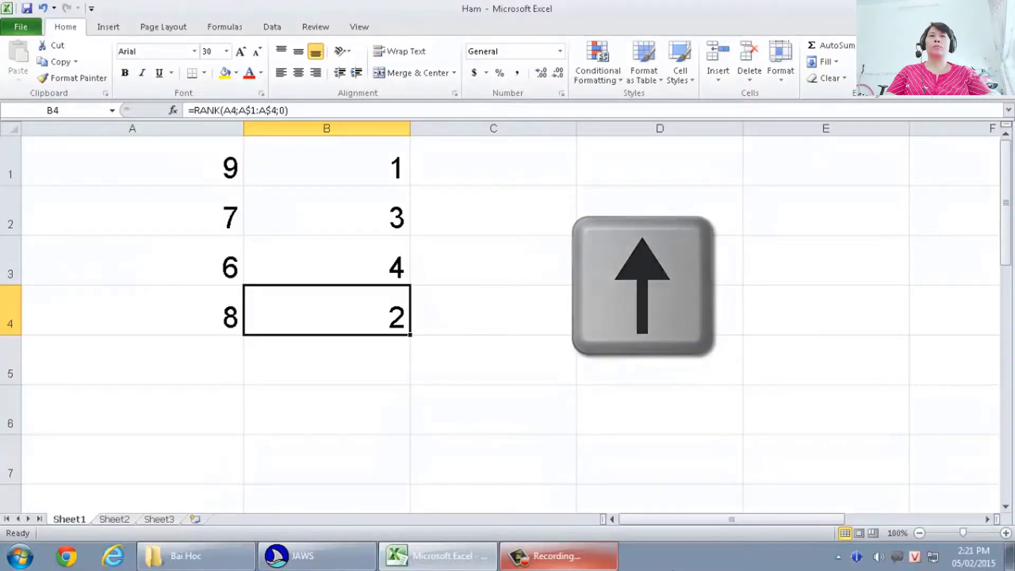
pyautogui.hotkey('ctrl', 'Up')
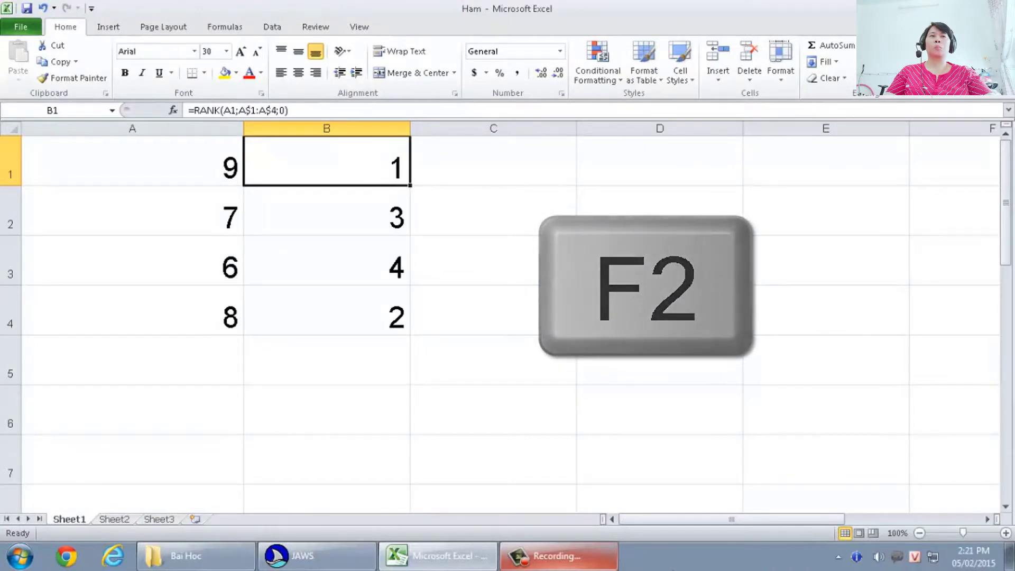
# Step: Change B1's order argument from 0 to 1, making =RANK(A1;A$1:A$4;1) rank 9 as 4
pyautogui.press('F2')
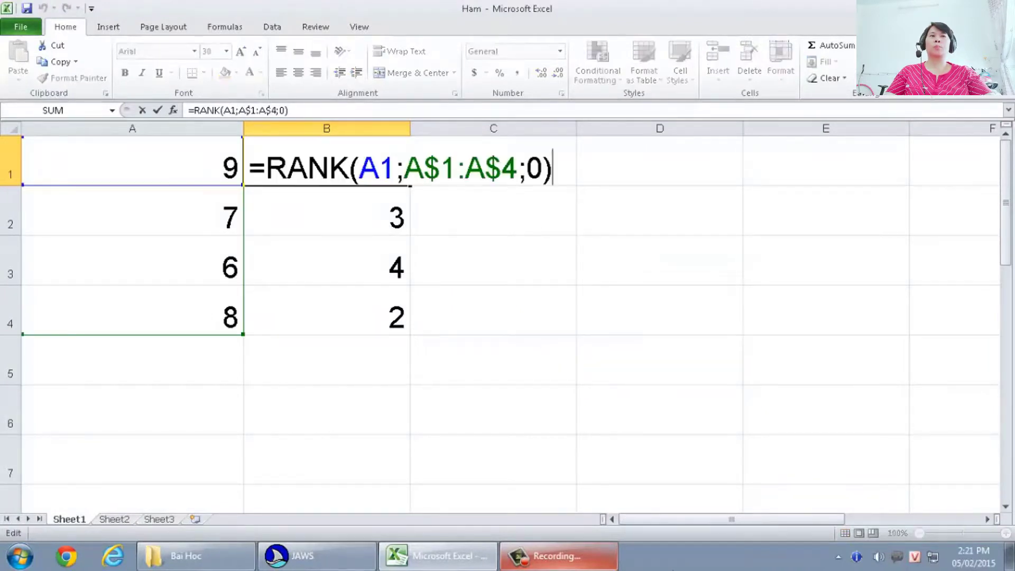
pyautogui.press('Left')
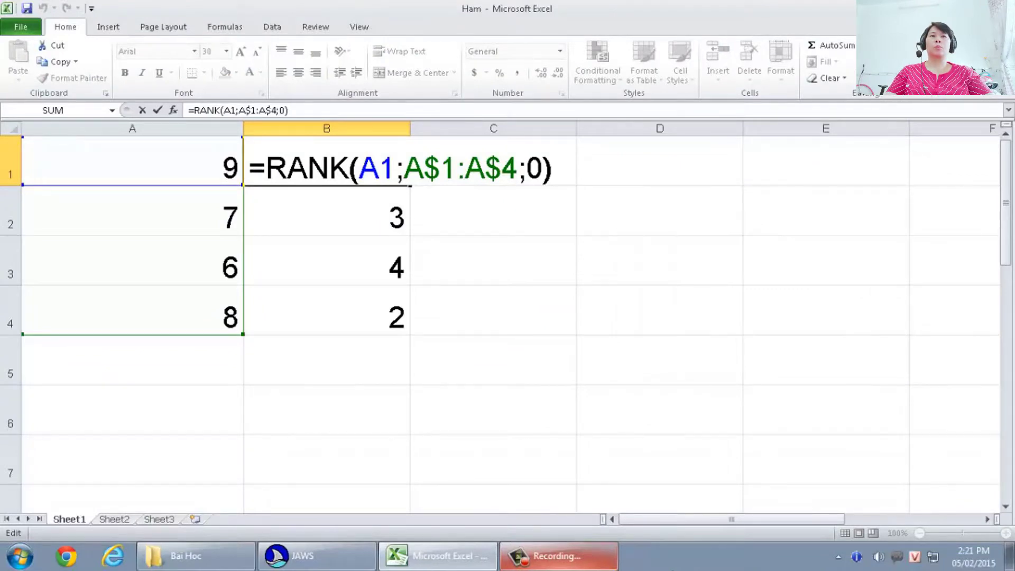
pyautogui.press('Left')
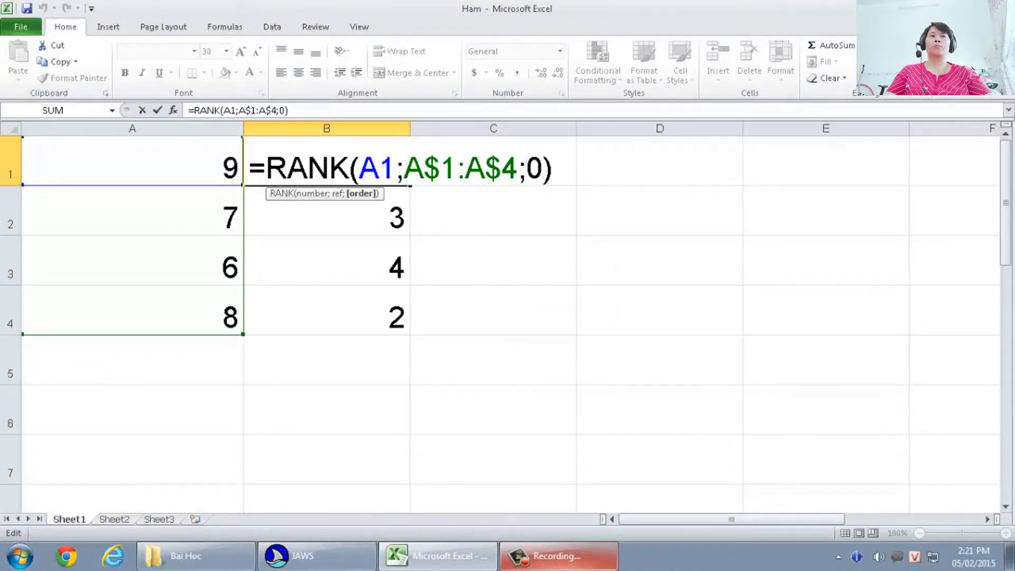
pyautogui.press('Delete')
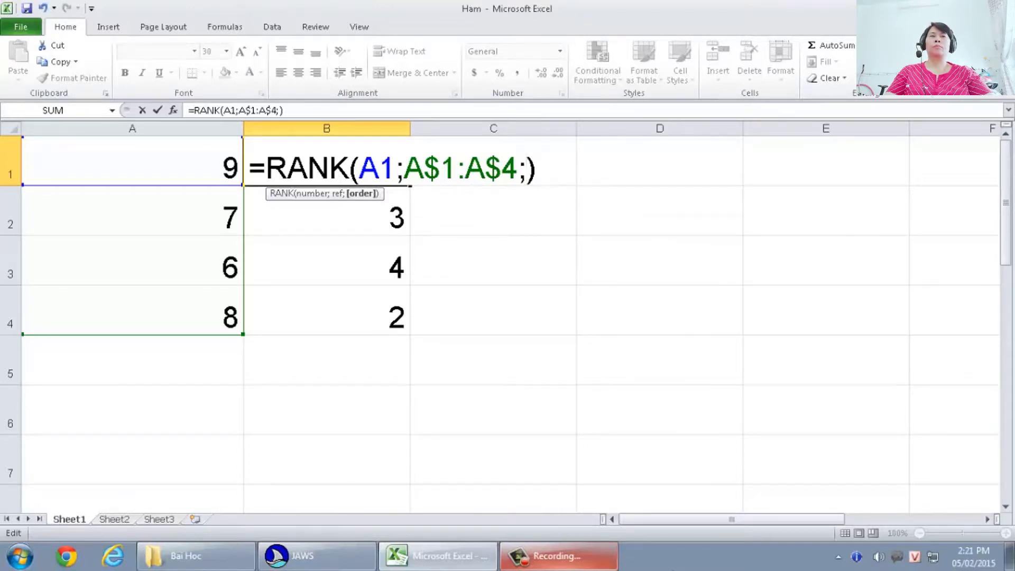
pyautogui.write('1')
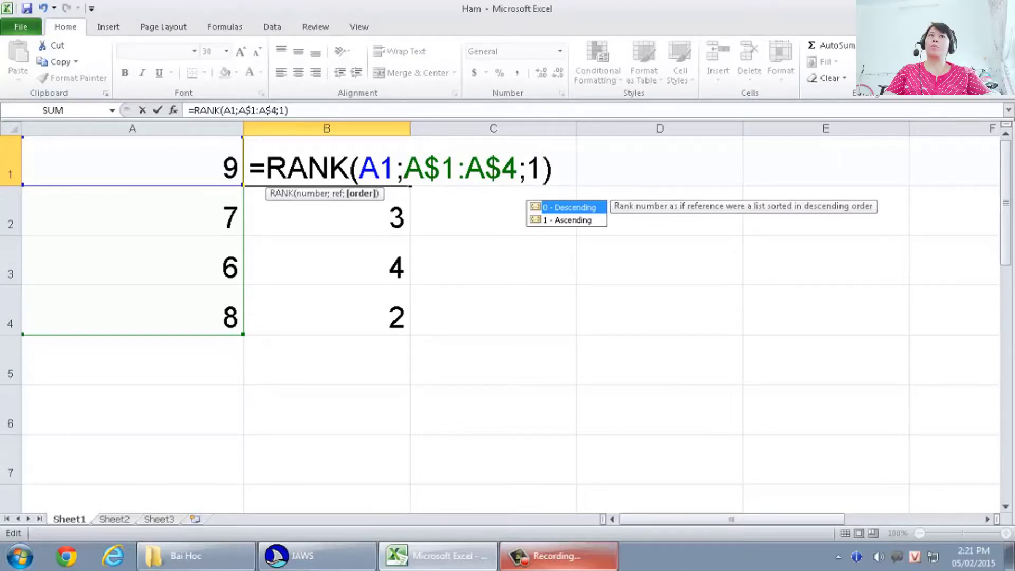
pyautogui.press('Return')
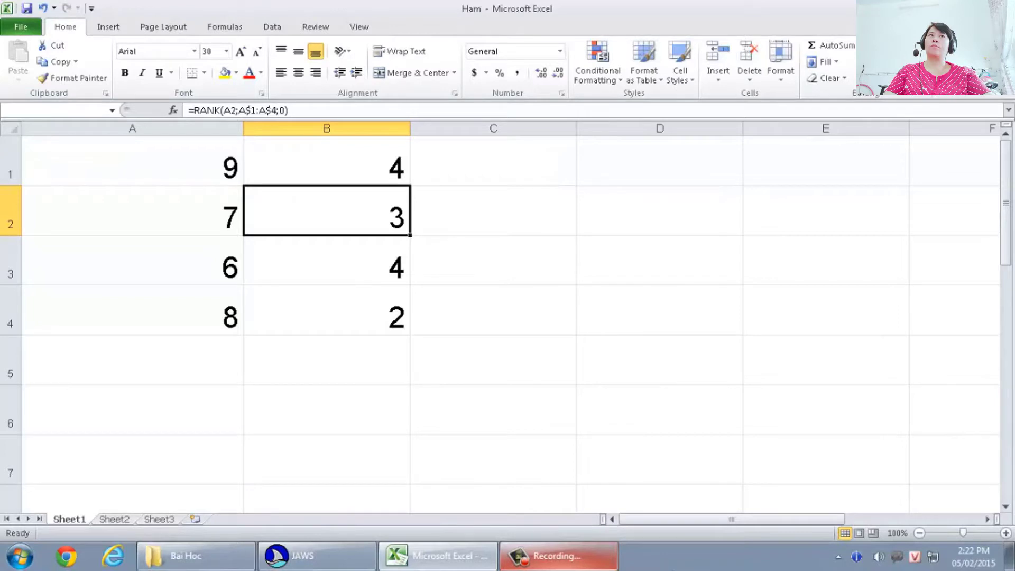
# Step: Select B1:B4 and fill the ascending formula down, so the ranks read 4, 2, 1, 3
pyautogui.press('Up')
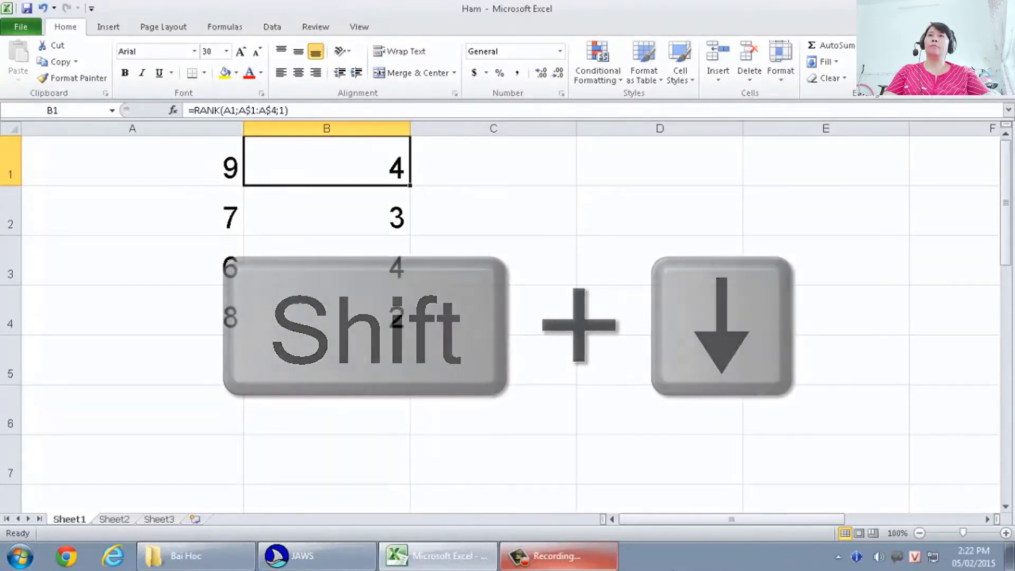
pyautogui.hotkey('shift', 'Down')
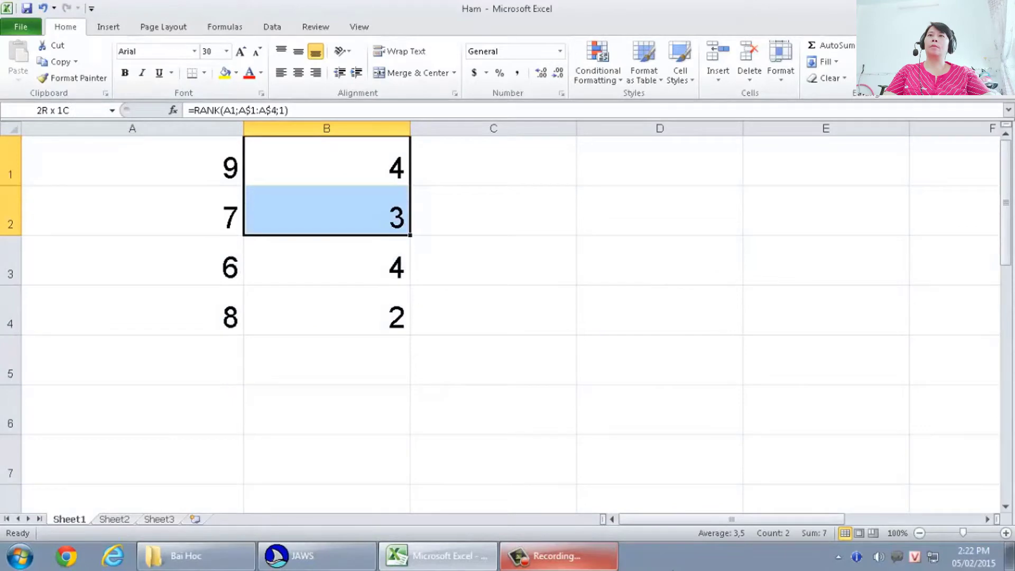
pyautogui.hotkey('shift', 'Down')
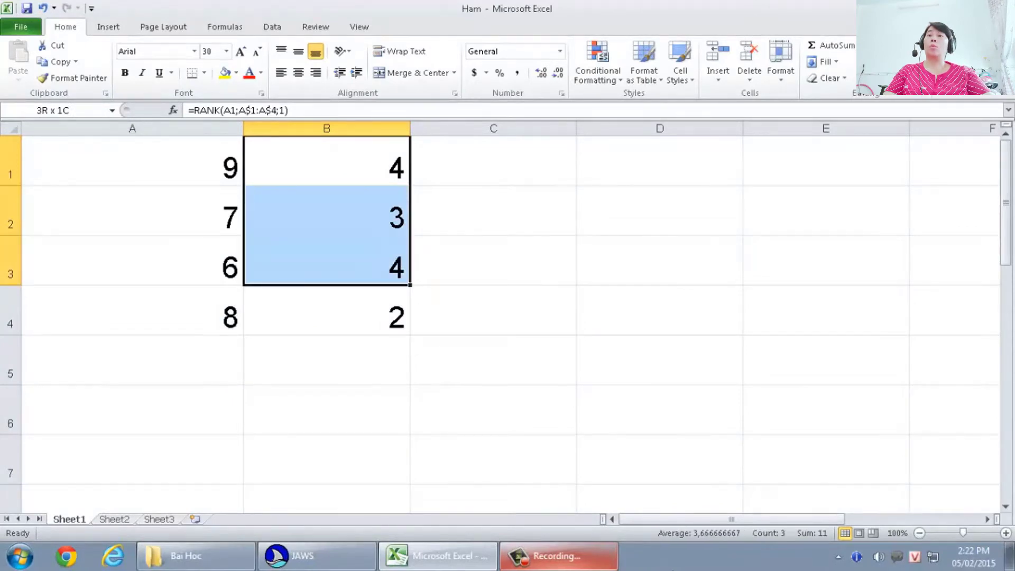
pyautogui.hotkey('shift', 'Down')
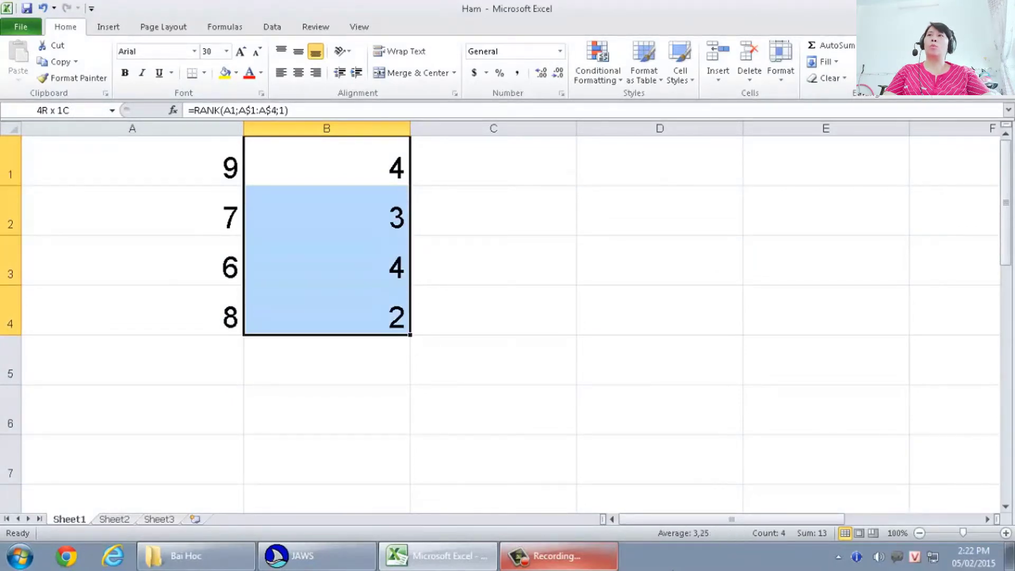
pyautogui.hotkey('ctrl', 'd')
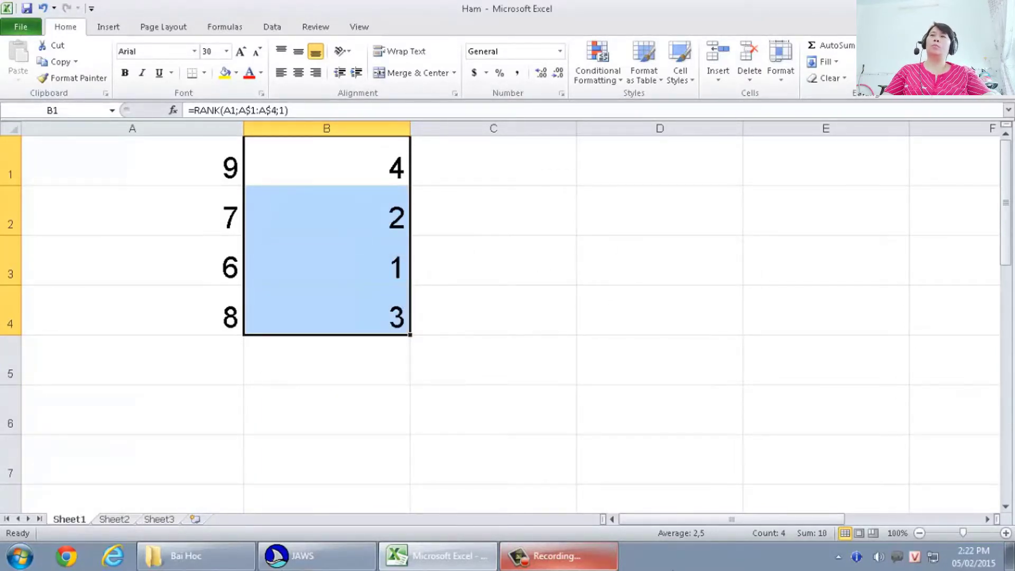
pyautogui.press('Up')
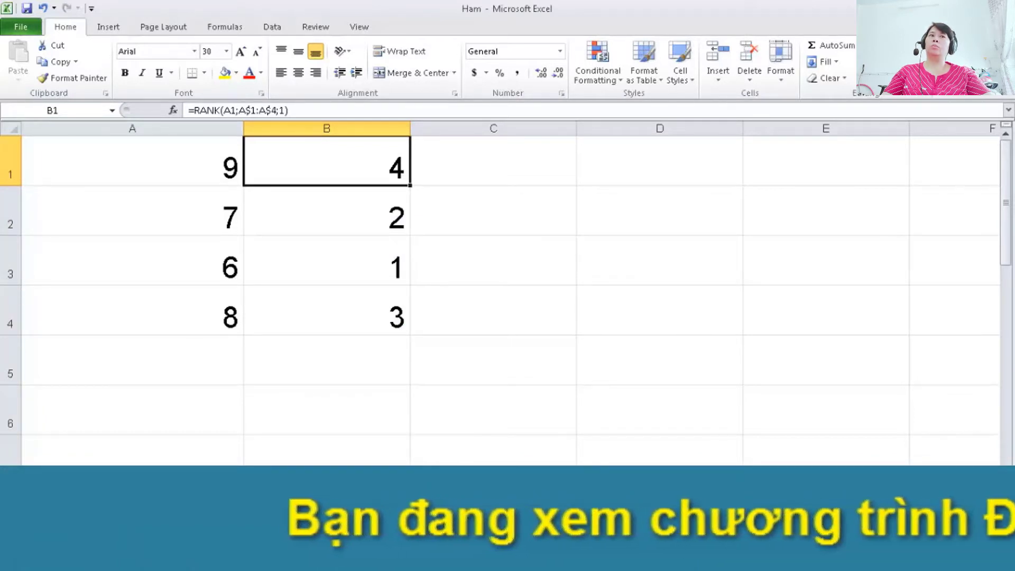
pyautogui.click(327, 210)
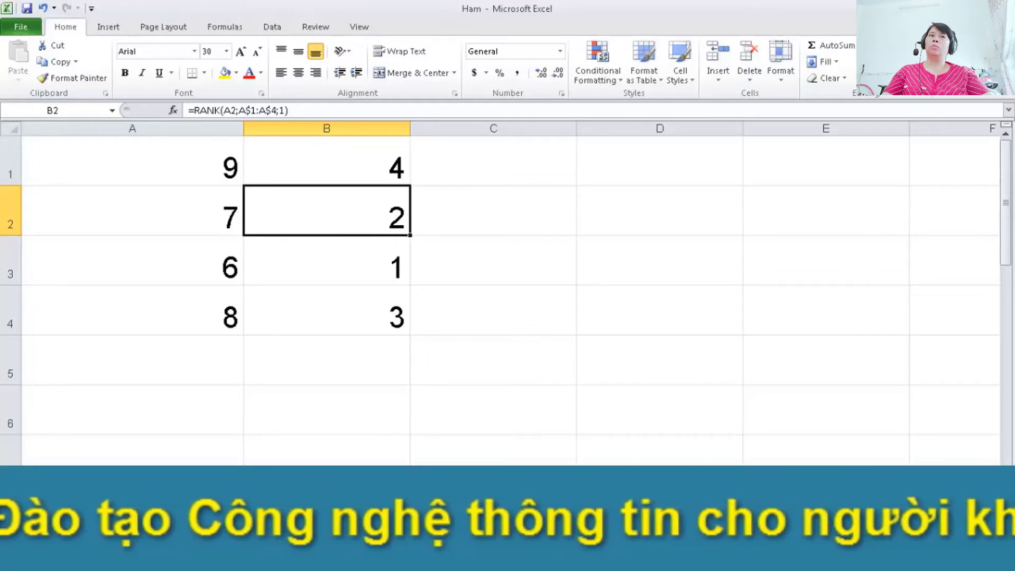
pyautogui.click(327, 260)
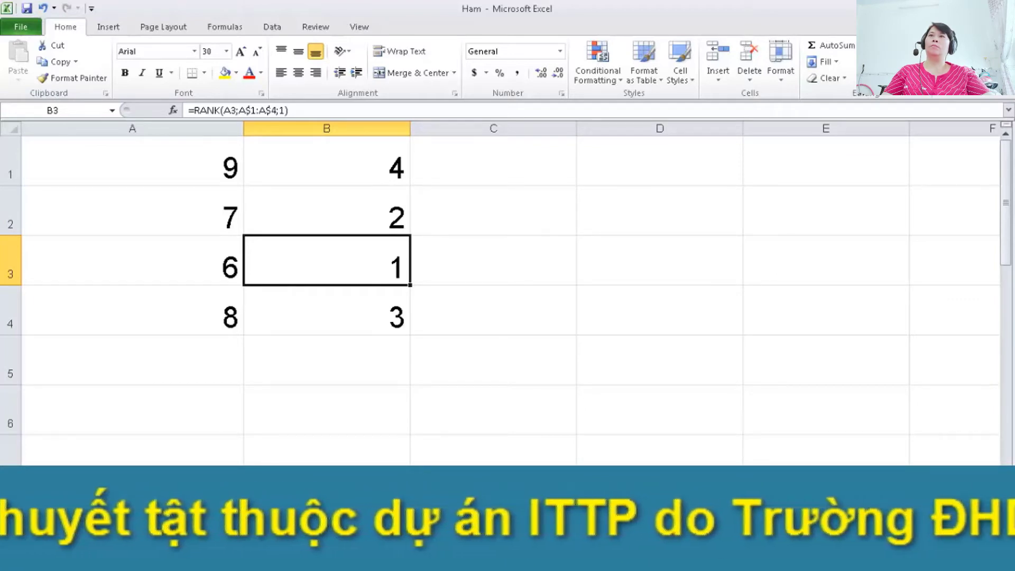
pyautogui.click(327, 310)
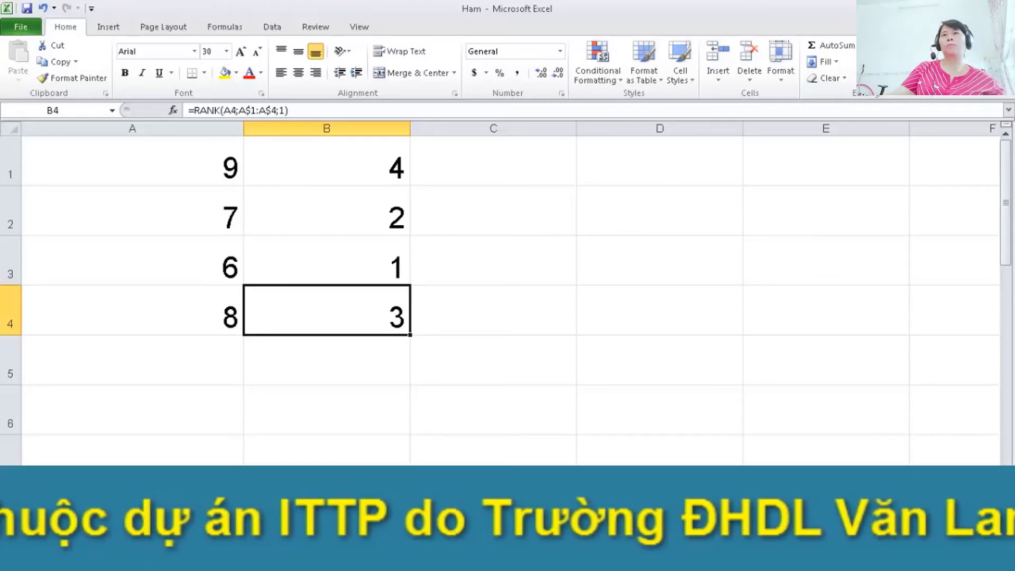